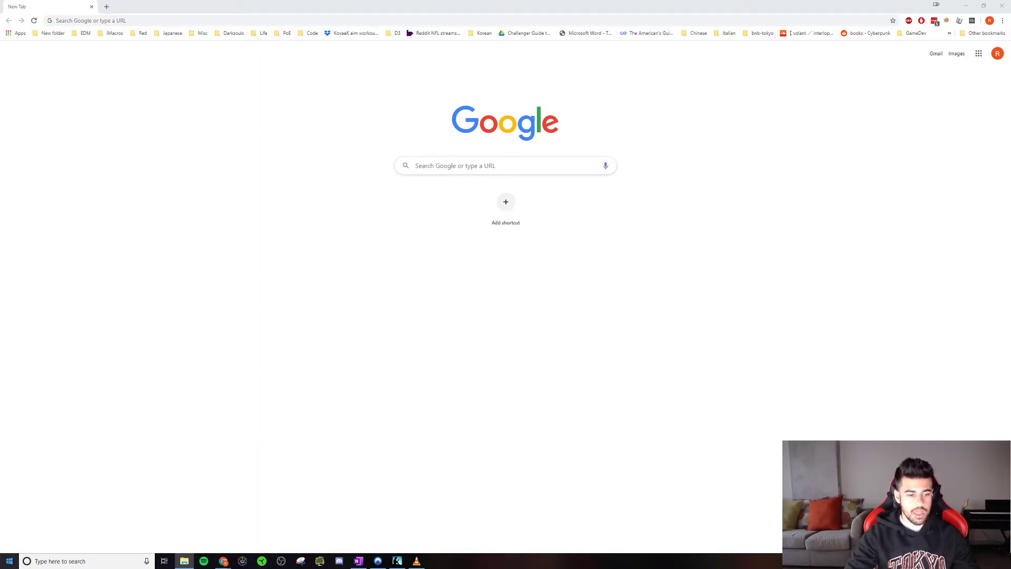
Step: Launch Oracle VM VirtualBox, dismiss the new-version notice and reposition the manager window
click(9, 560)
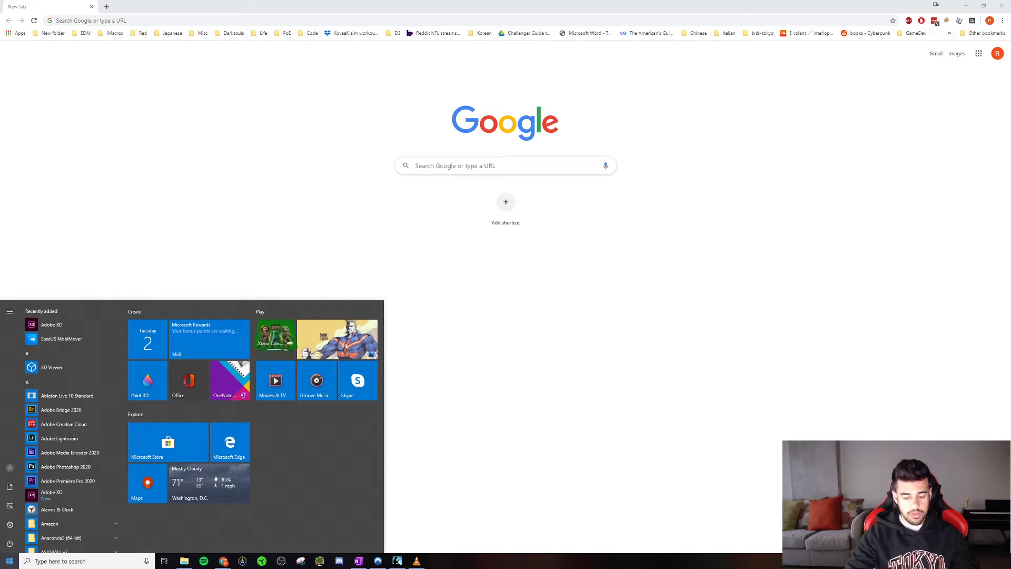
text(vir)
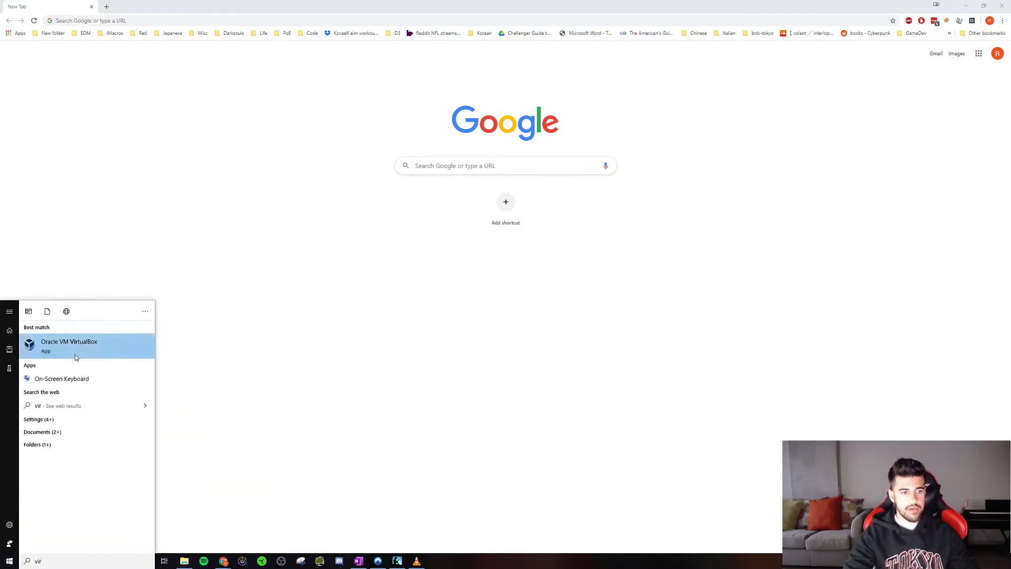
click(84, 343)
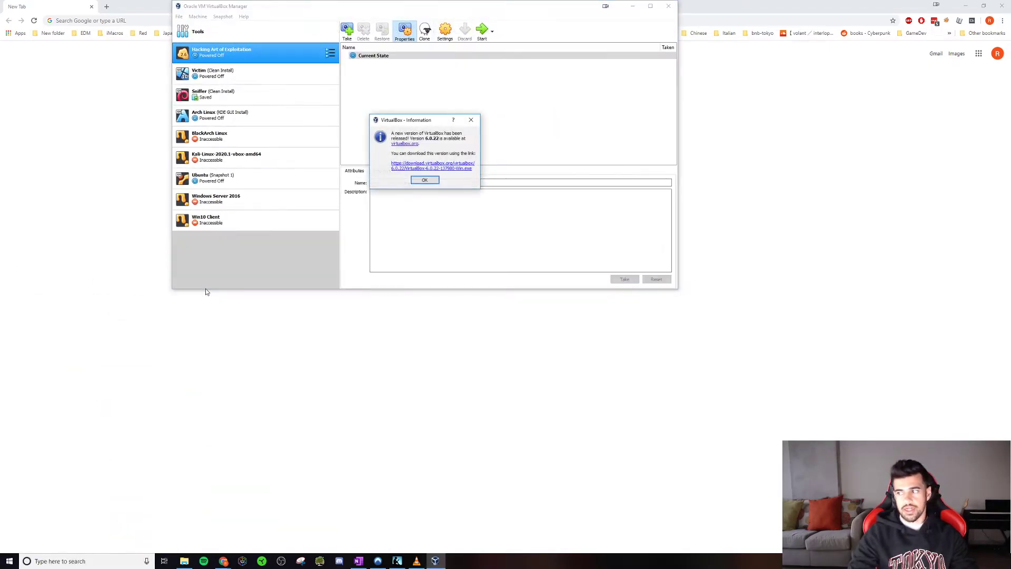
click(425, 180)
drag(291, 8, 365, 97)
Step: Switch to Chrome, search for "virtual box" in a new tab and open the Oracle VM VirtualBox website
click(120, 81)
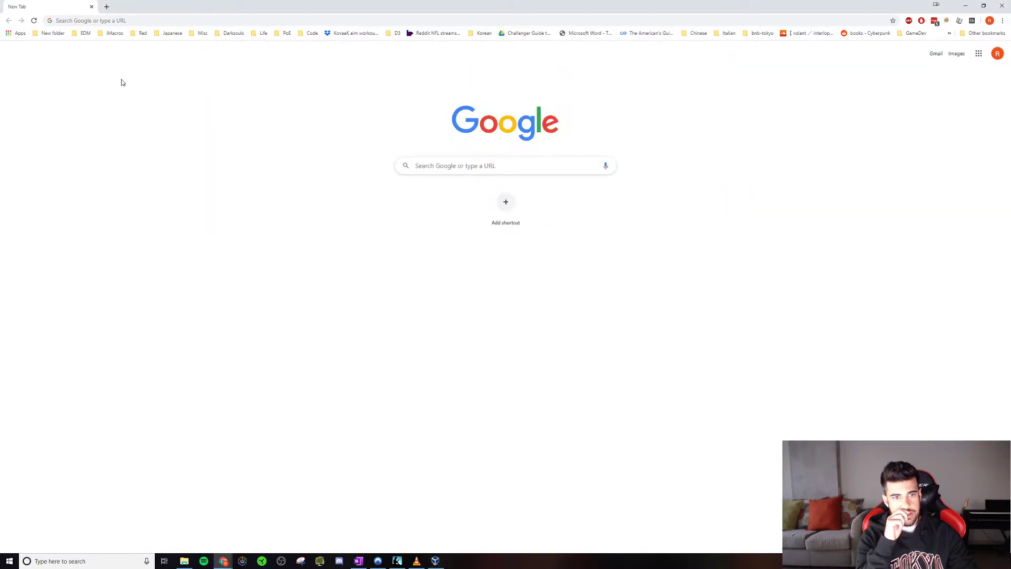
click(106, 6)
click(435, 560)
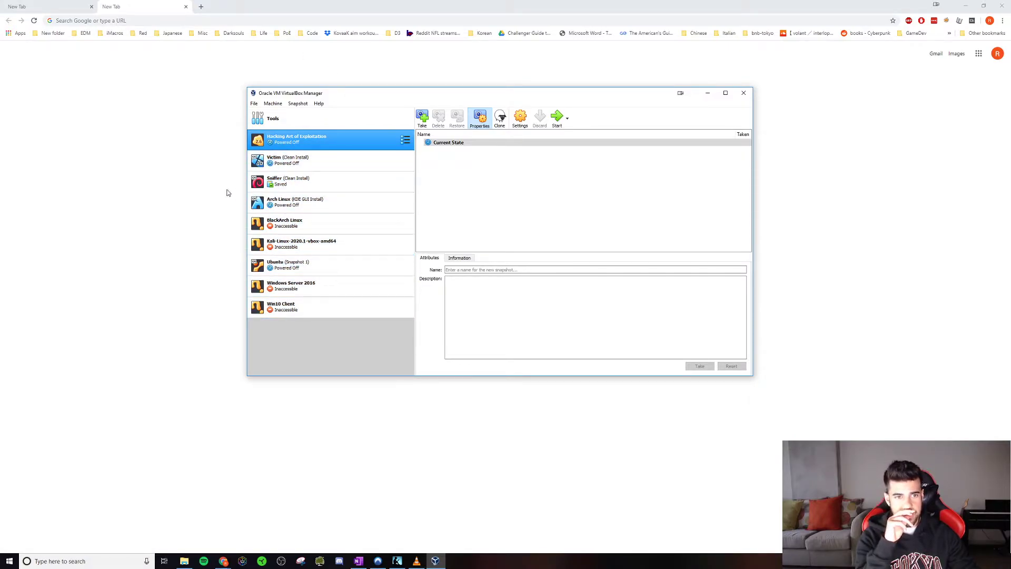
click(191, 186)
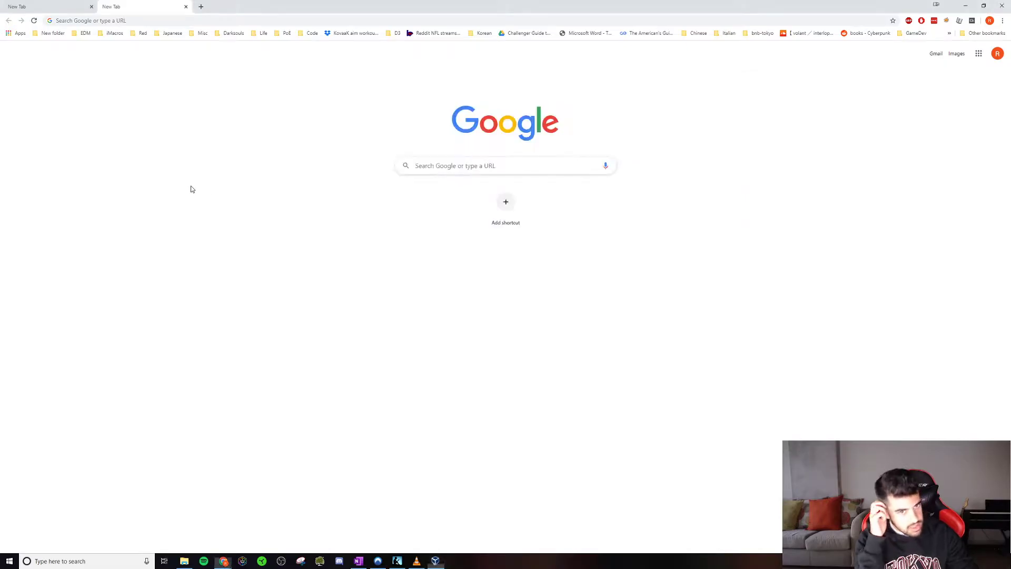
click(135, 21)
text(vir)
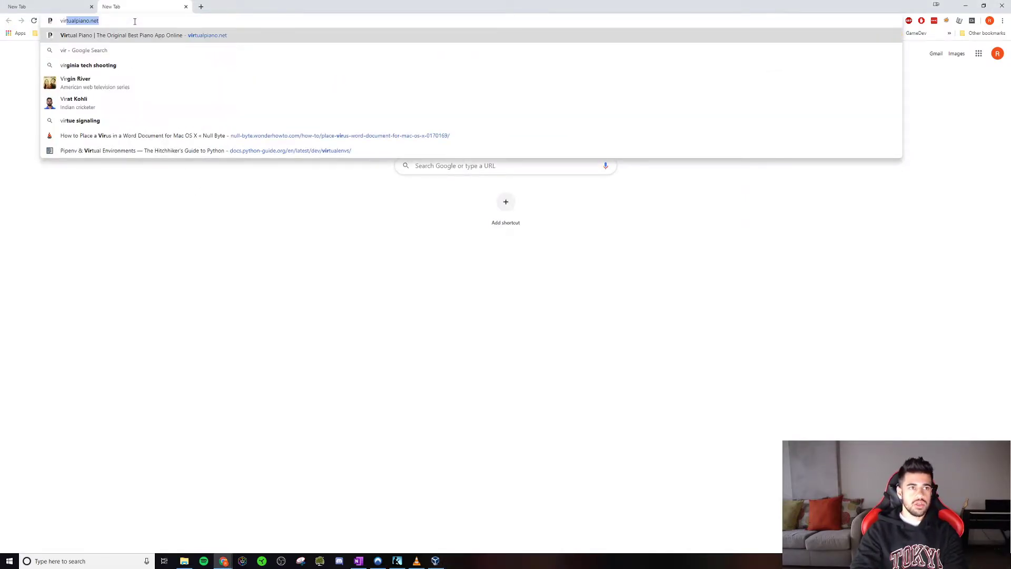
text(tual box)
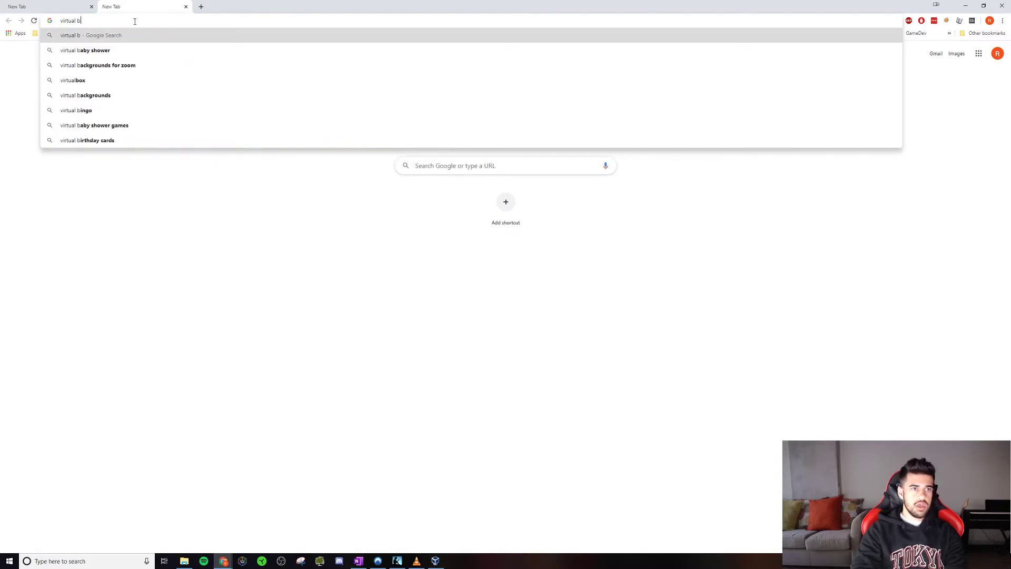
key(Return)
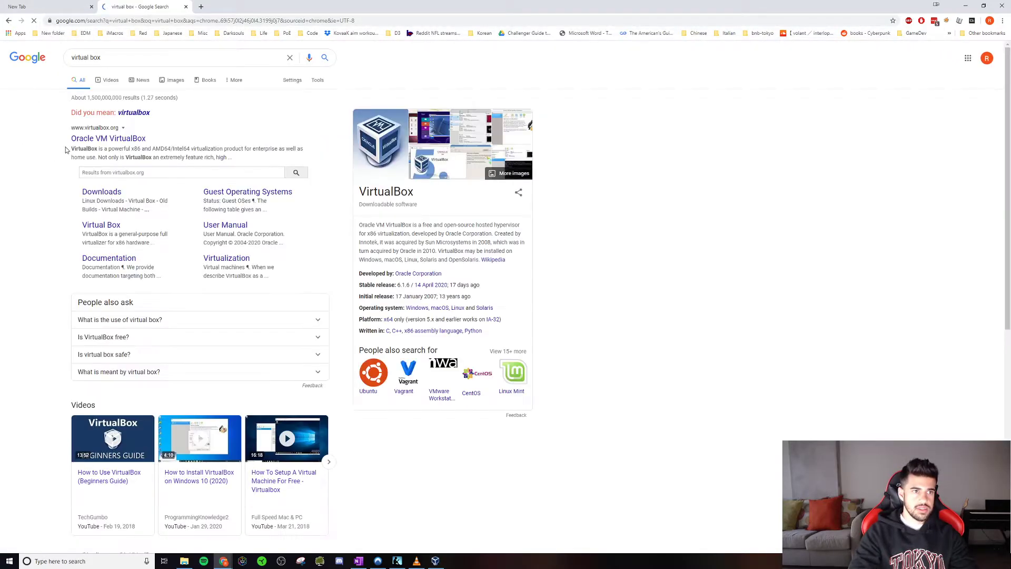
click(90, 139)
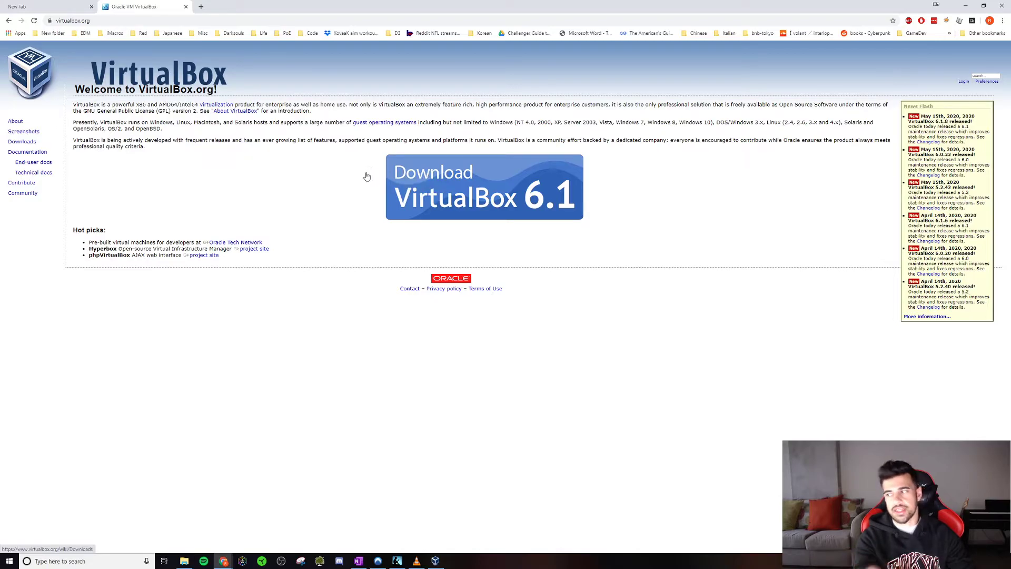
Step: Open the VirtualBox 6.1 download page and download the 6.1.8 platform package for Windows hosts
click(422, 172)
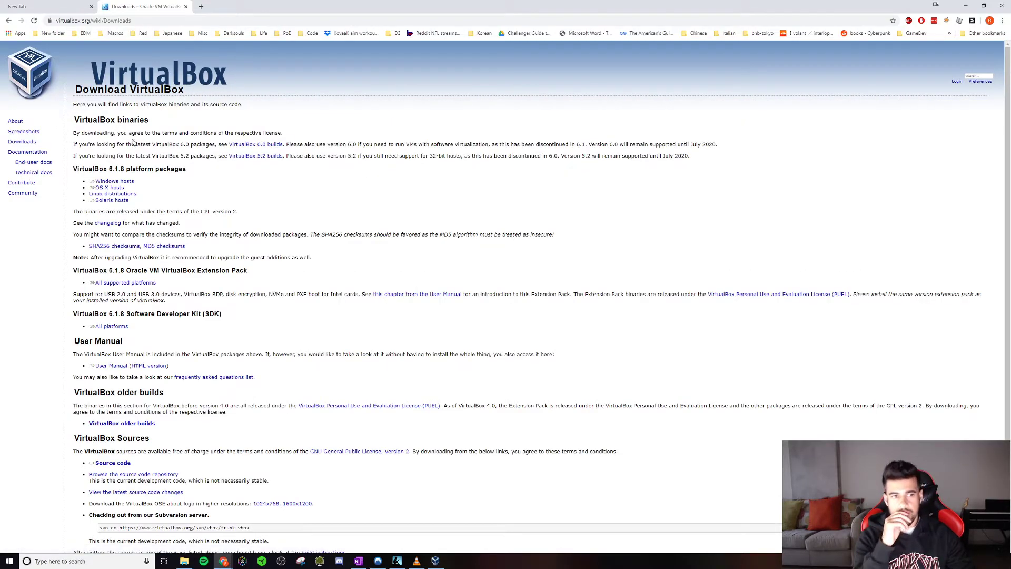
click(91, 181)
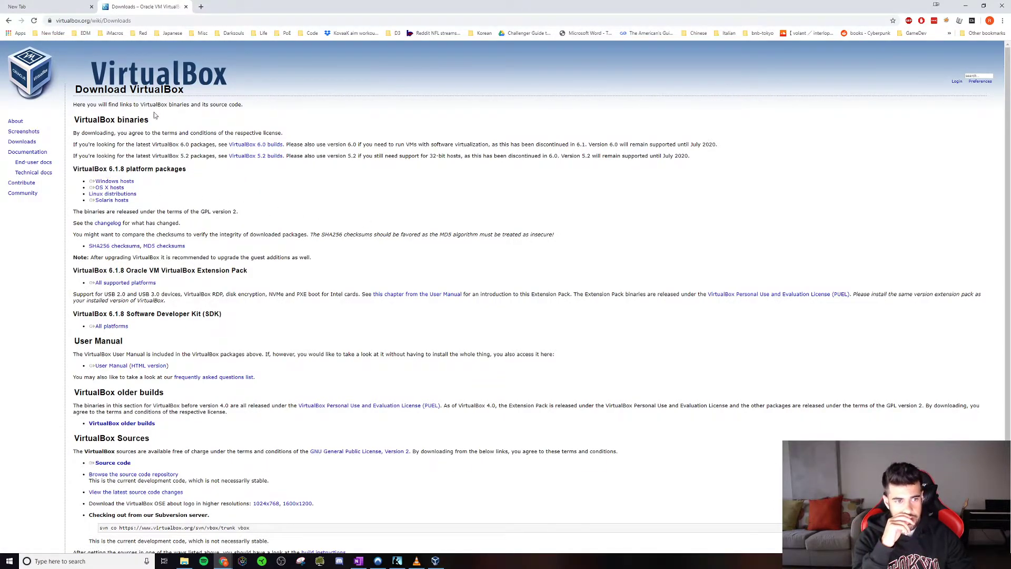
click(110, 182)
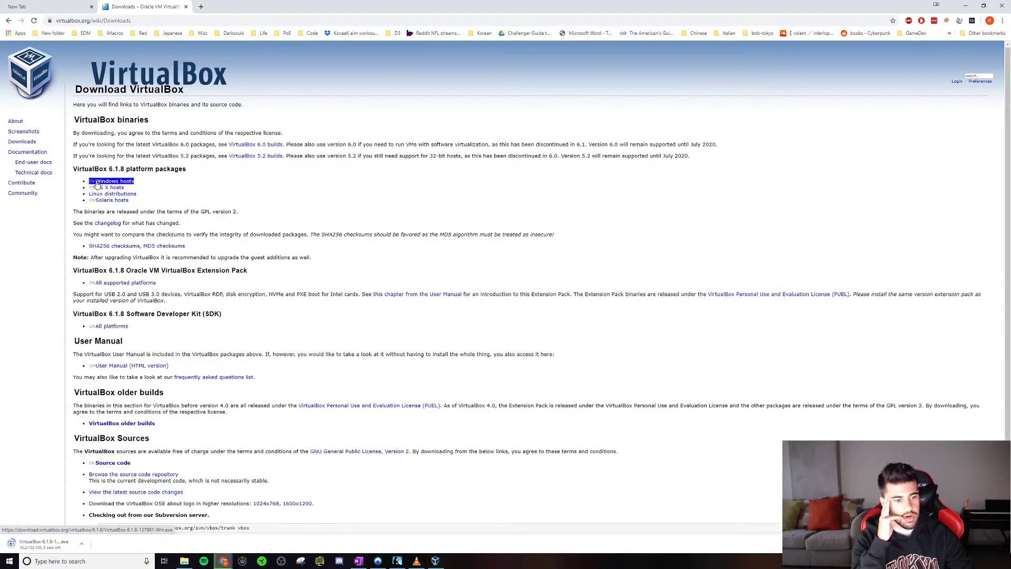
Step: Cancel the VirtualBox installer download and close the browser's downloads page
key(ctrl+j)
click(458, 148)
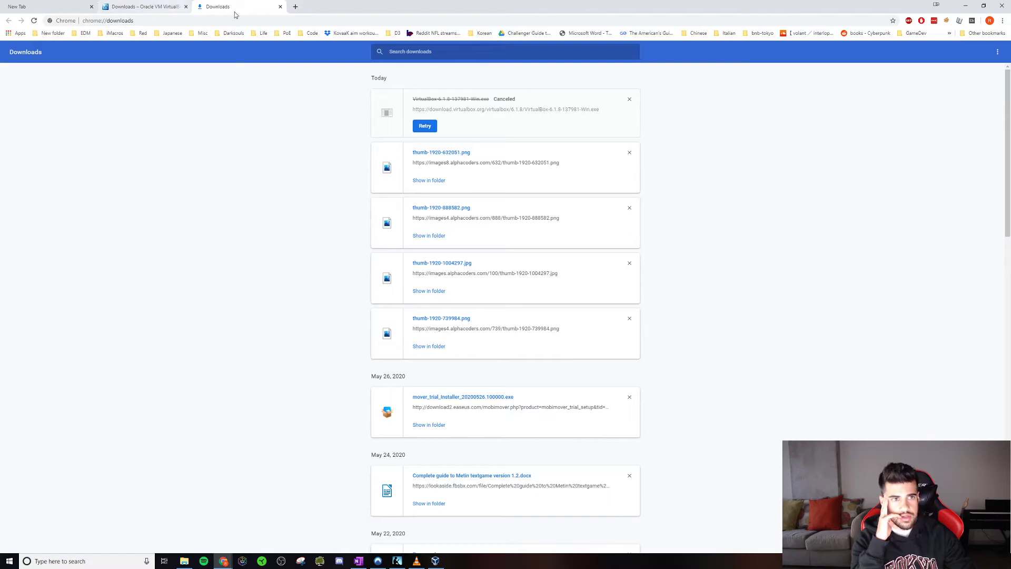
click(280, 6)
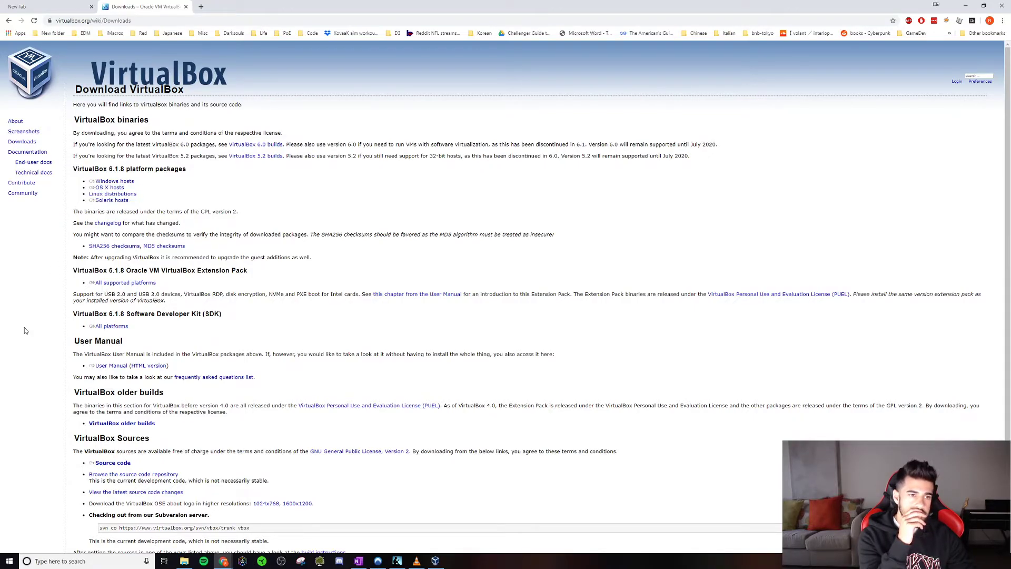
Step: Switch to VirtualBox and remove the inaccessible Kali-Linux-2020.1-vbox-amd64 virtual machine from the machine list
click(435, 561)
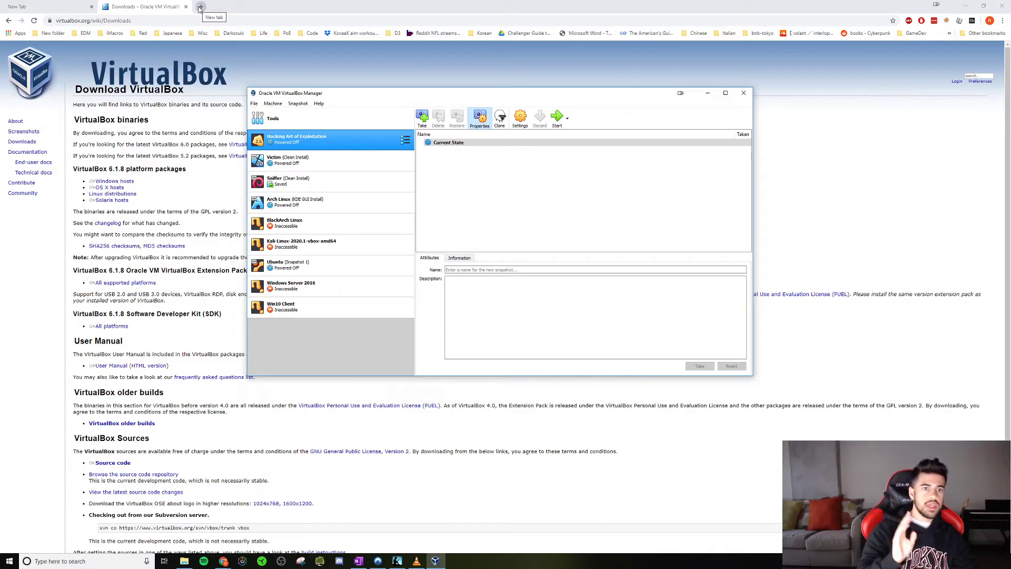
right_click(306, 246)
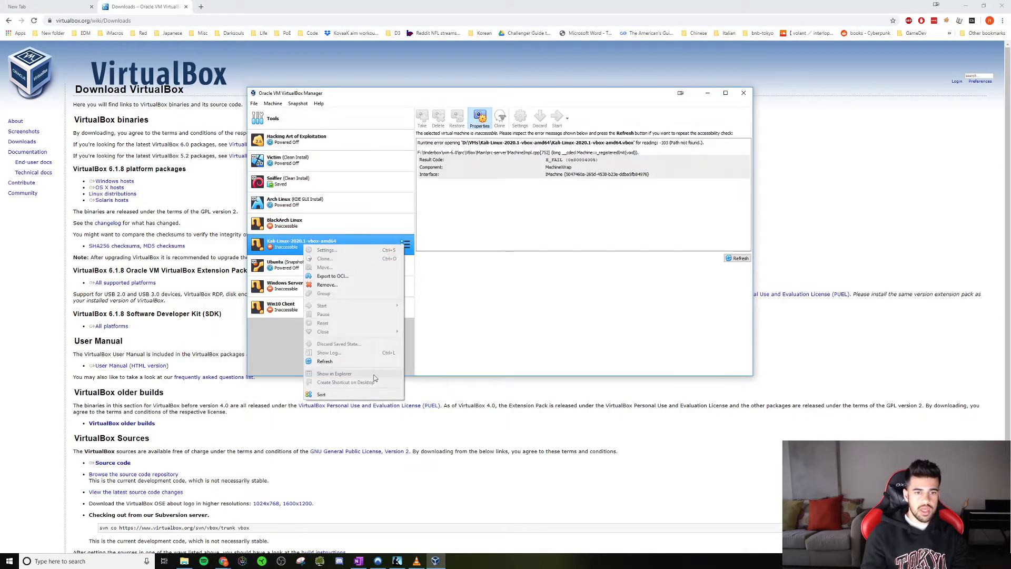
click(325, 285)
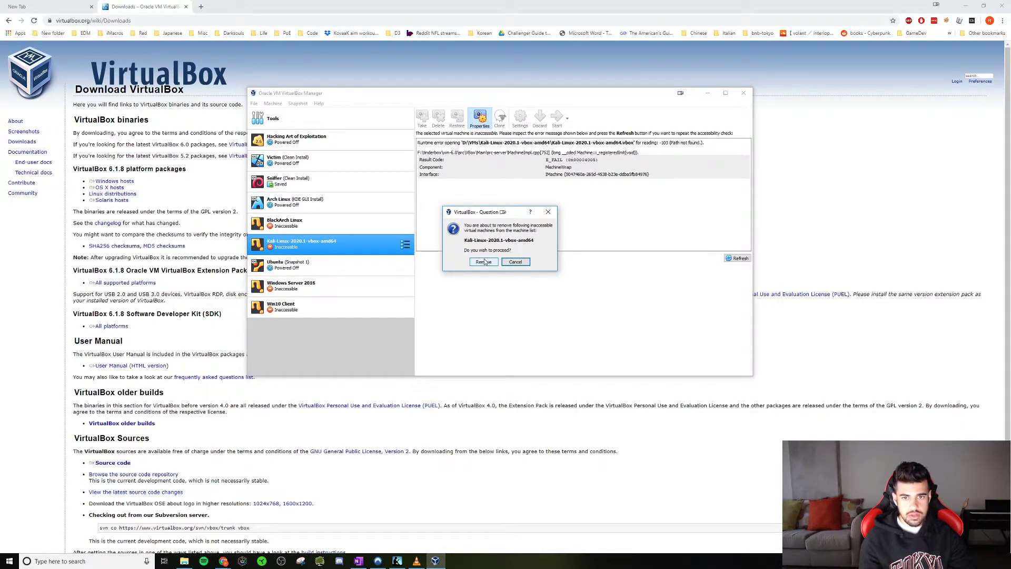
click(485, 262)
Step: In a new Chrome tab, search for "kali linux vmdk offensive security" and open Offensive Security's Kali Linux Custom Image Downloads page
click(201, 7)
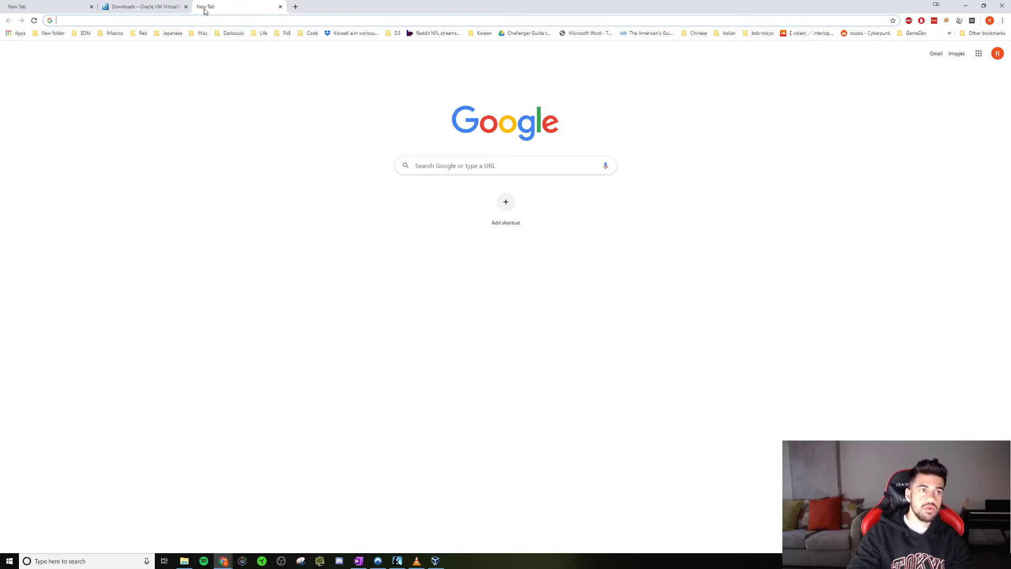
text(kali )
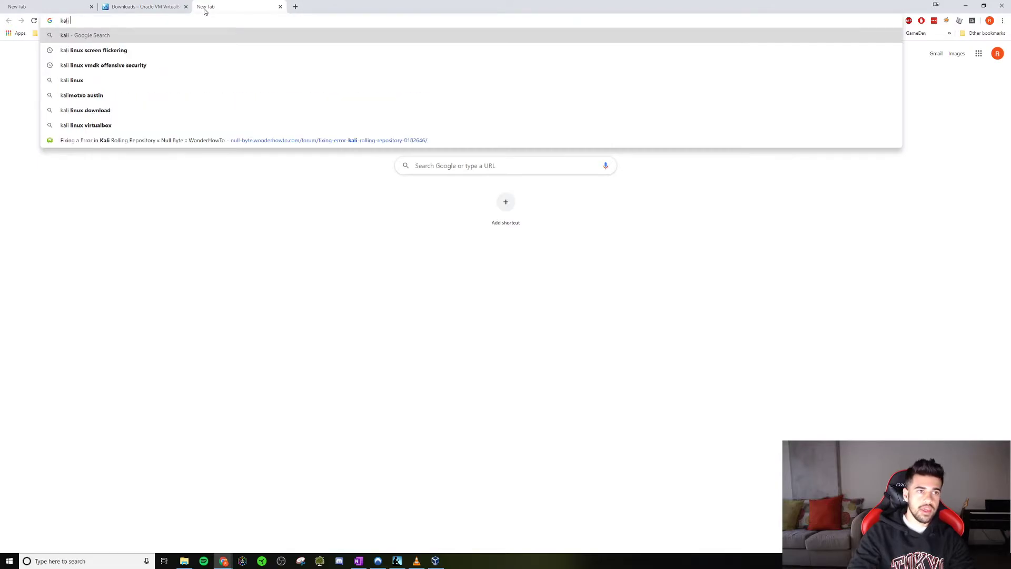
text(linux vmdk)
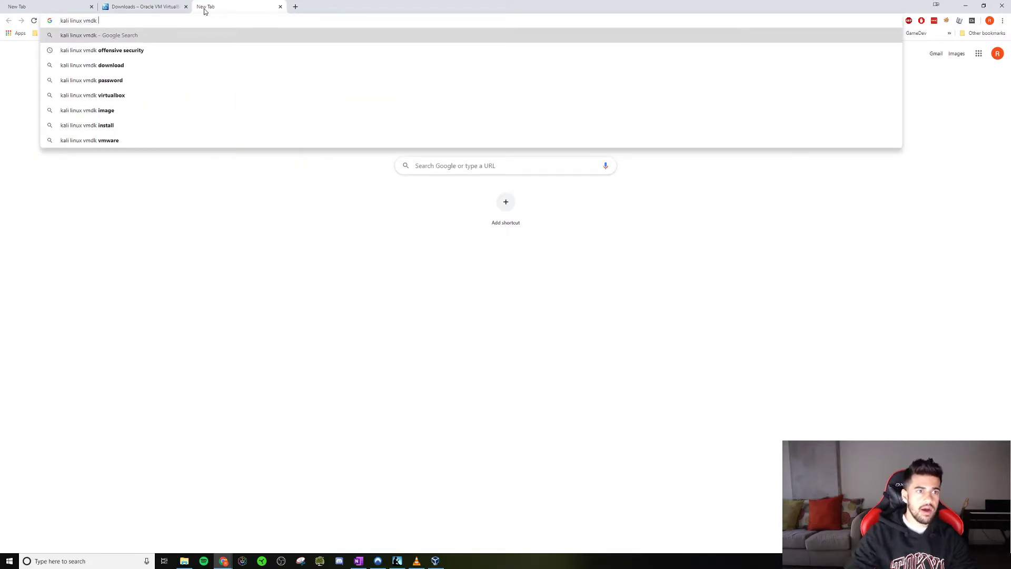
key(Down)
key(Return)
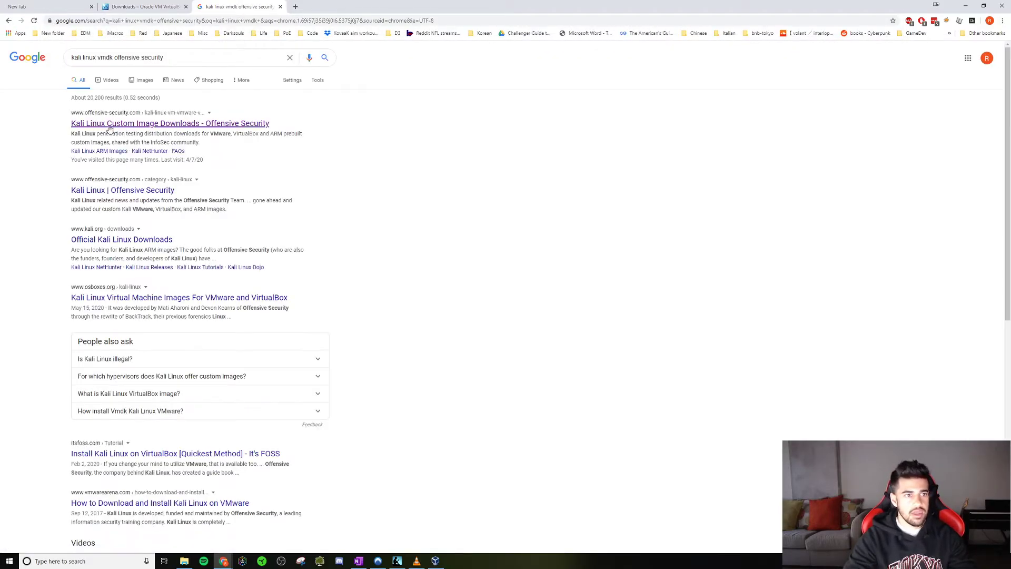
click(105, 126)
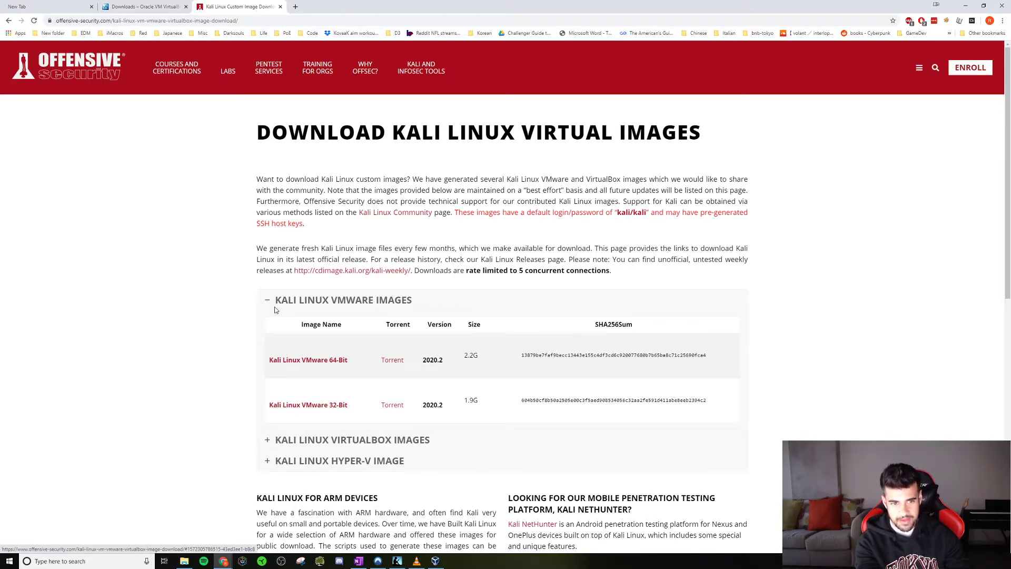
Step: Expand the Kali Linux VirtualBox images and download the Kali Linux VirtualBox 64-Bit image
scroll(283, 307, down, 2)
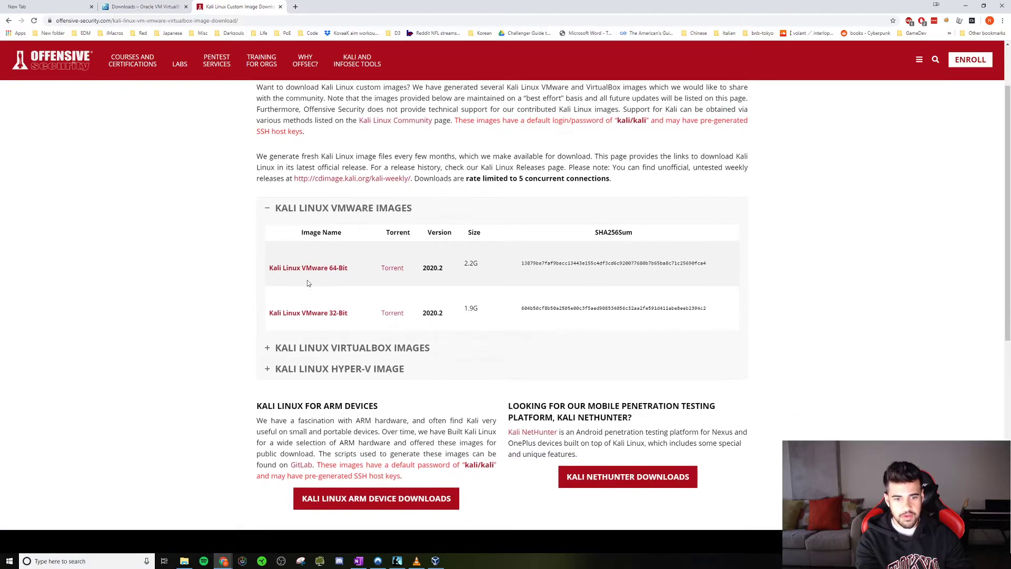
scroll(316, 248, down, 5)
scroll(278, 270, up, 3)
click(277, 269)
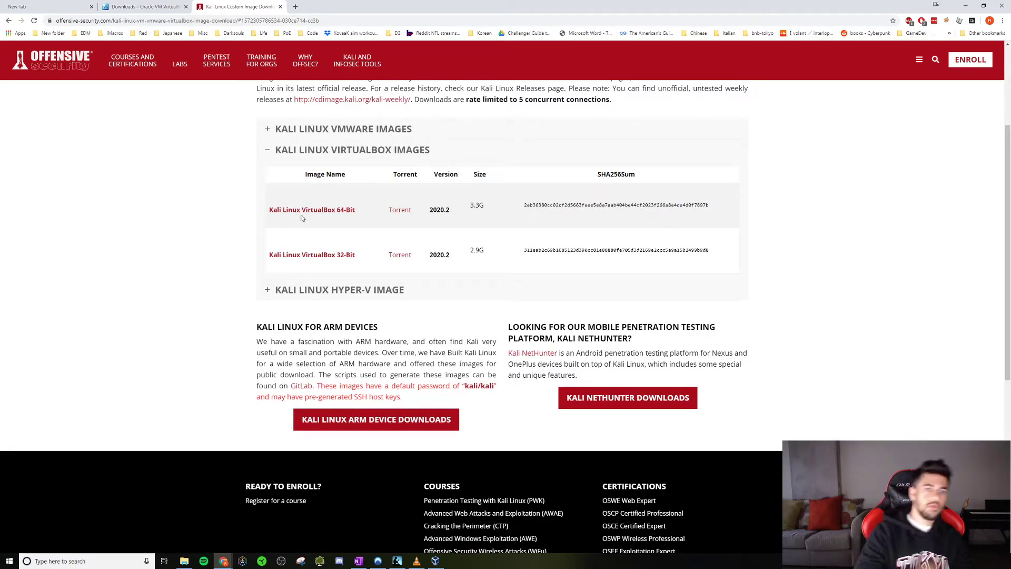
click(325, 210)
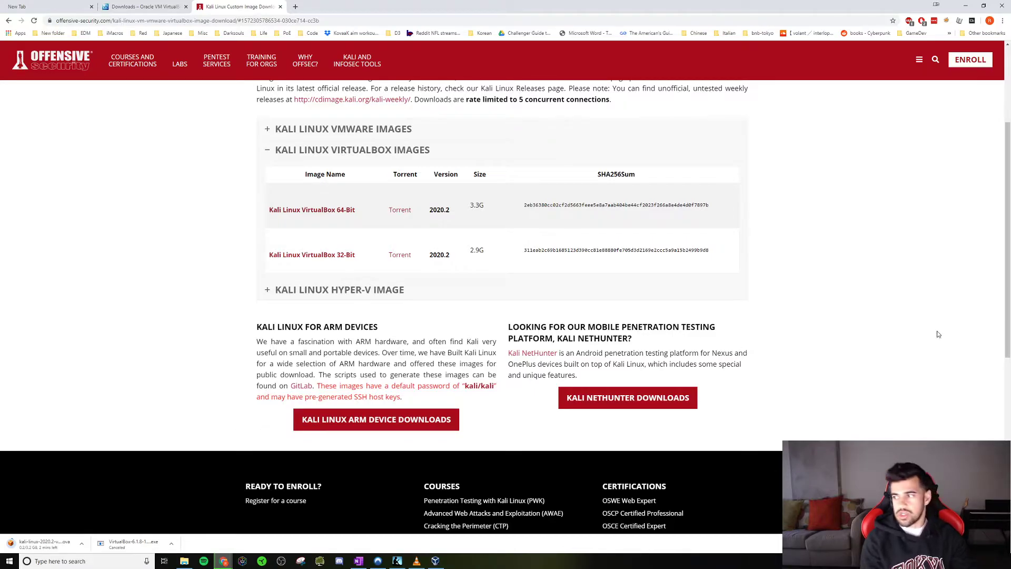
Step: Open the downloaded kali-linux-2020.2-vbox-amd64.ova in VirtualBox to bring up its appliance import settings
key(alt+Tab)
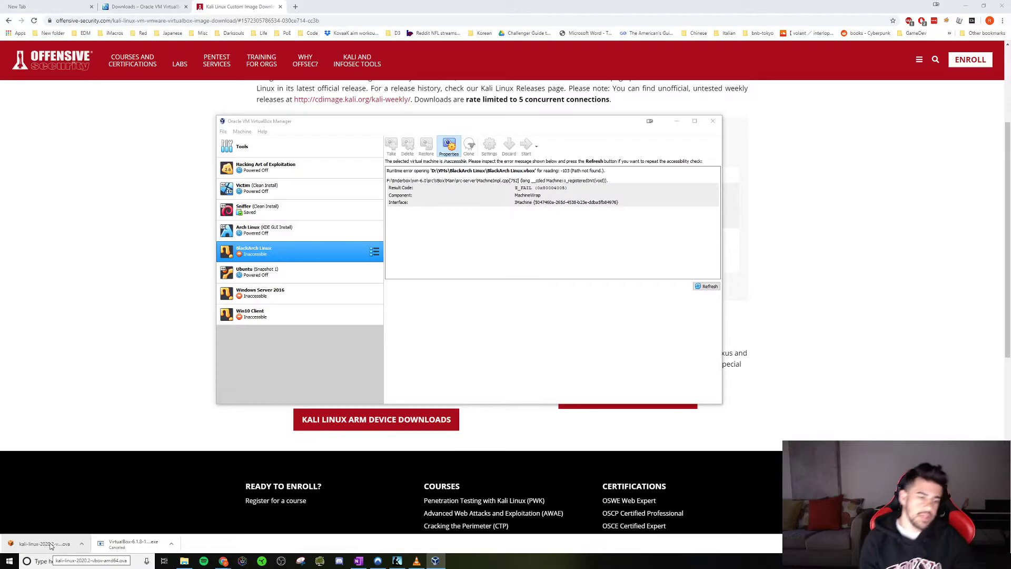
click(44, 544)
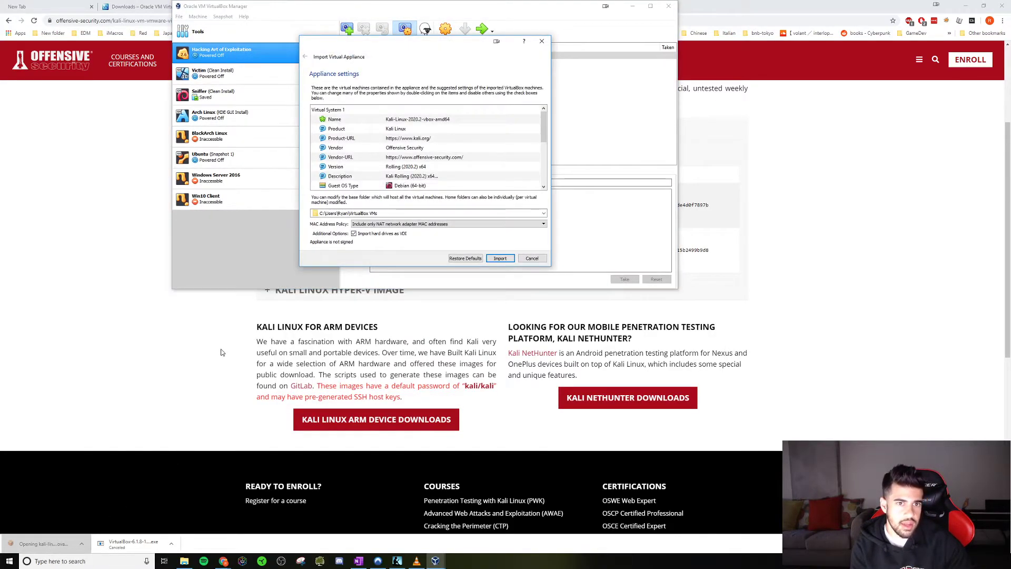
drag(380, 43, 418, 66)
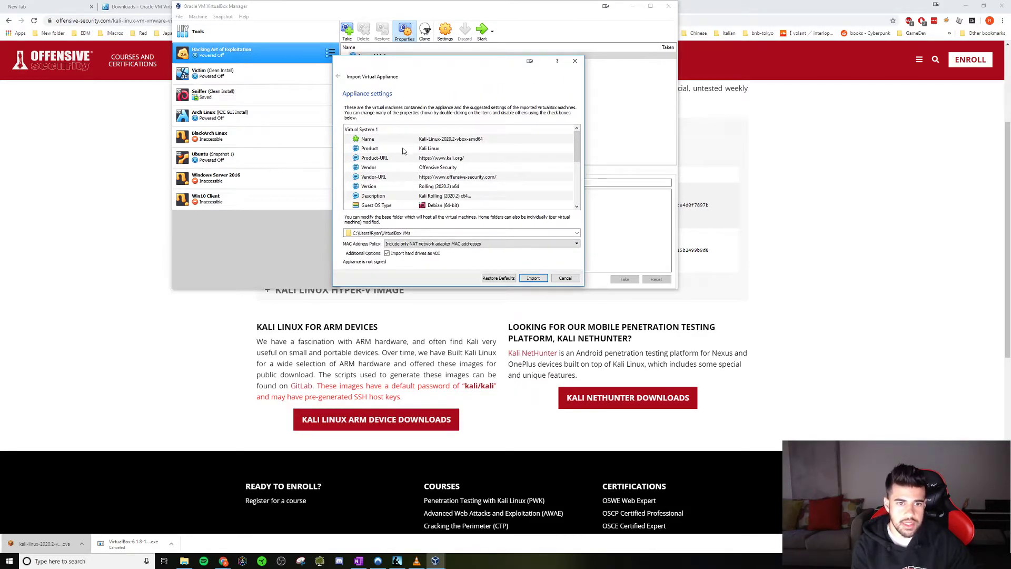
Step: Create a folder named VMs on Local Disk (F:) and set it as the imported appliance's base folder
click(576, 233)
click(360, 247)
scroll(363, 237, down, 3)
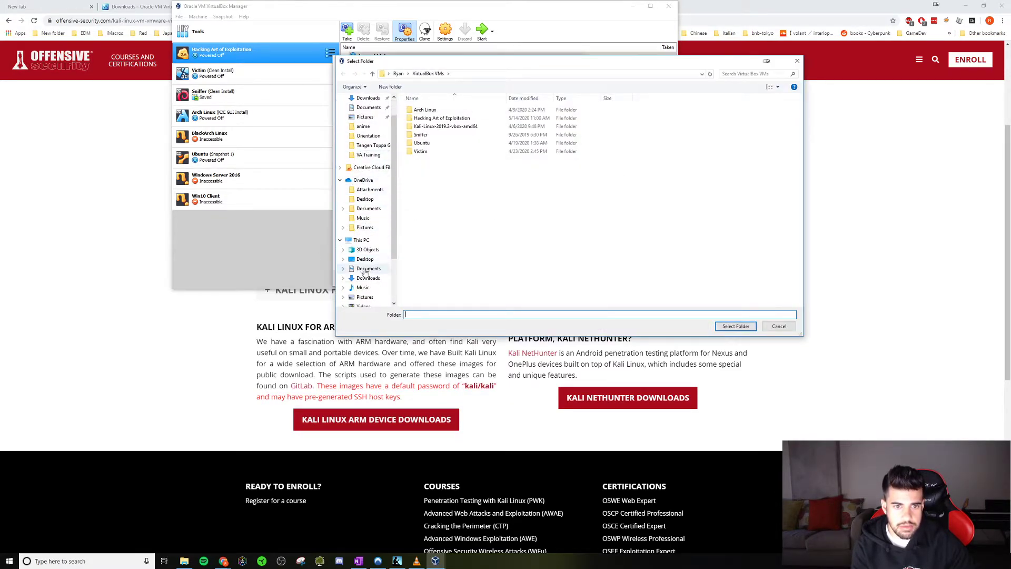
click(370, 288)
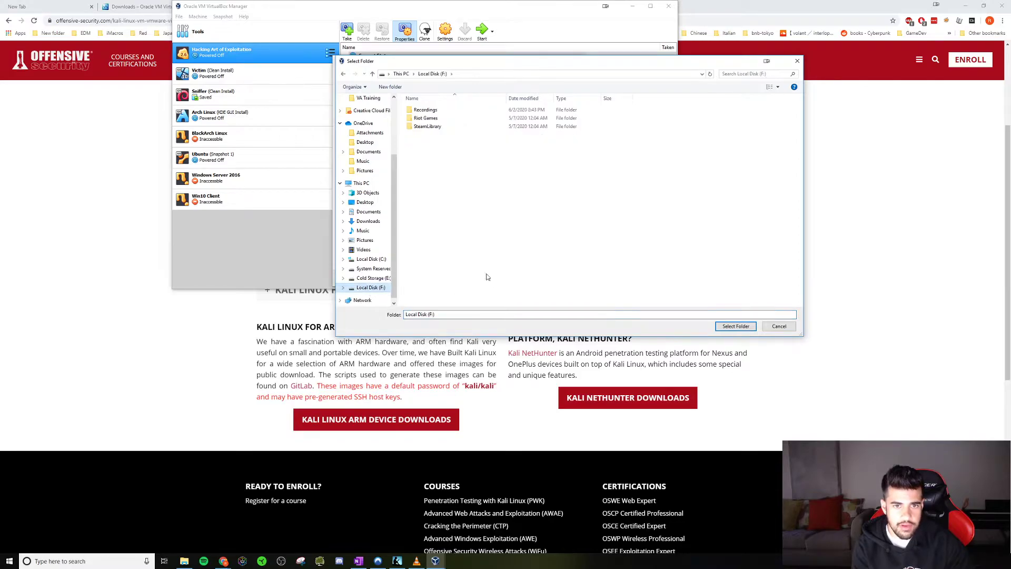
click(391, 88)
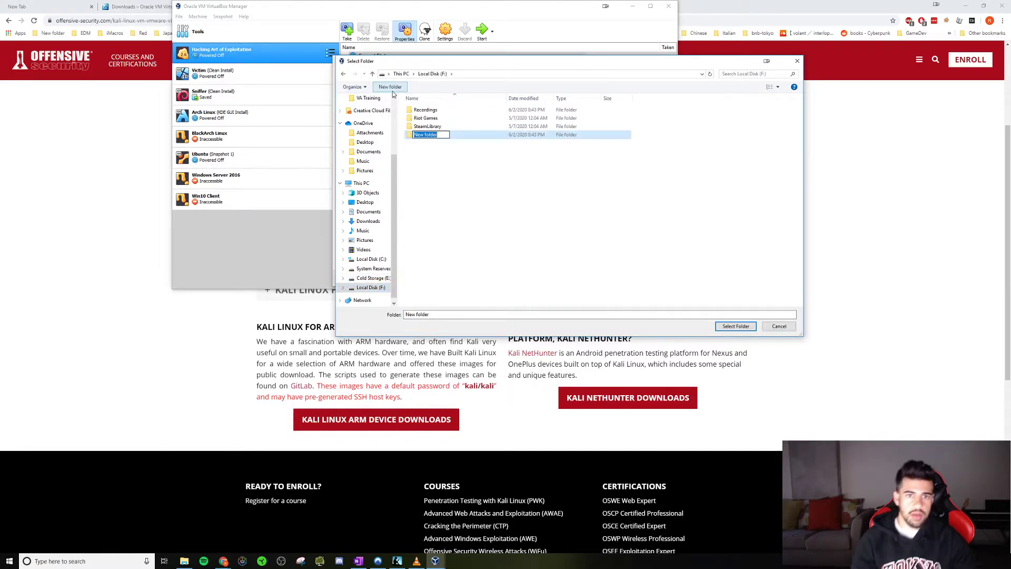
text(VMS)
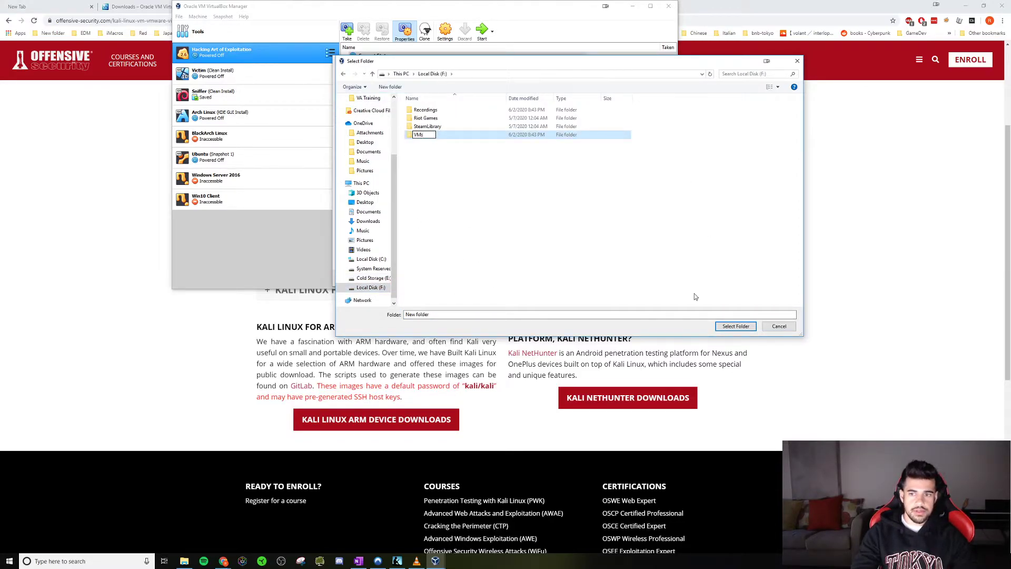
click(717, 333)
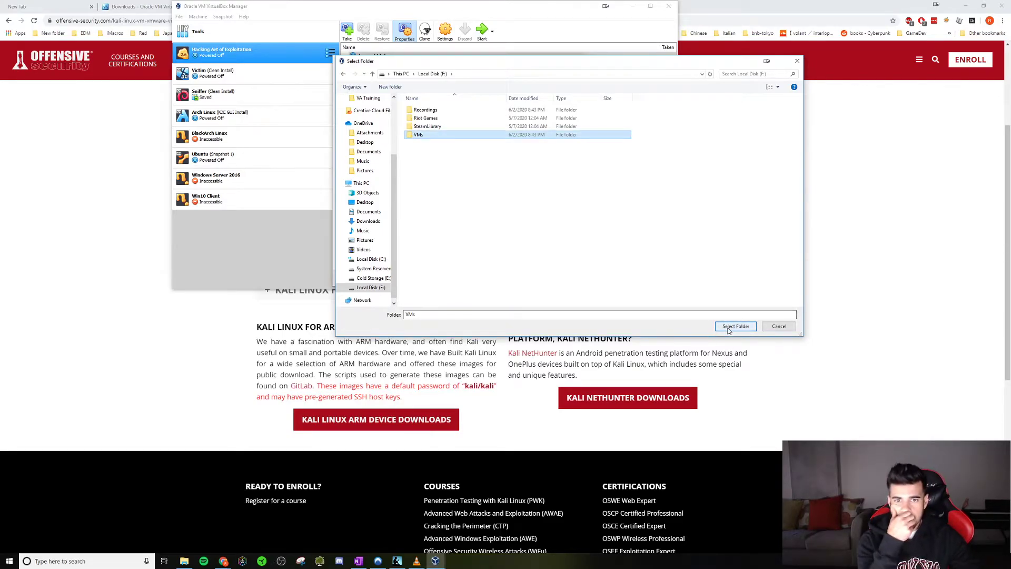
click(735, 327)
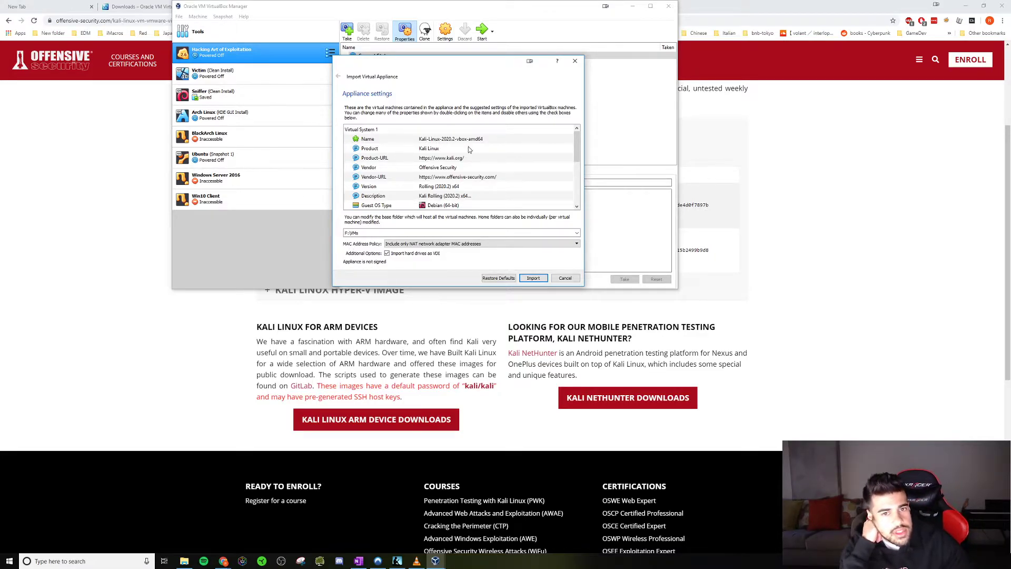
Step: Review the appliance's hardware settings, then import the Kali Linux appliance and accept its software license agreement
scroll(419, 175, down, 2)
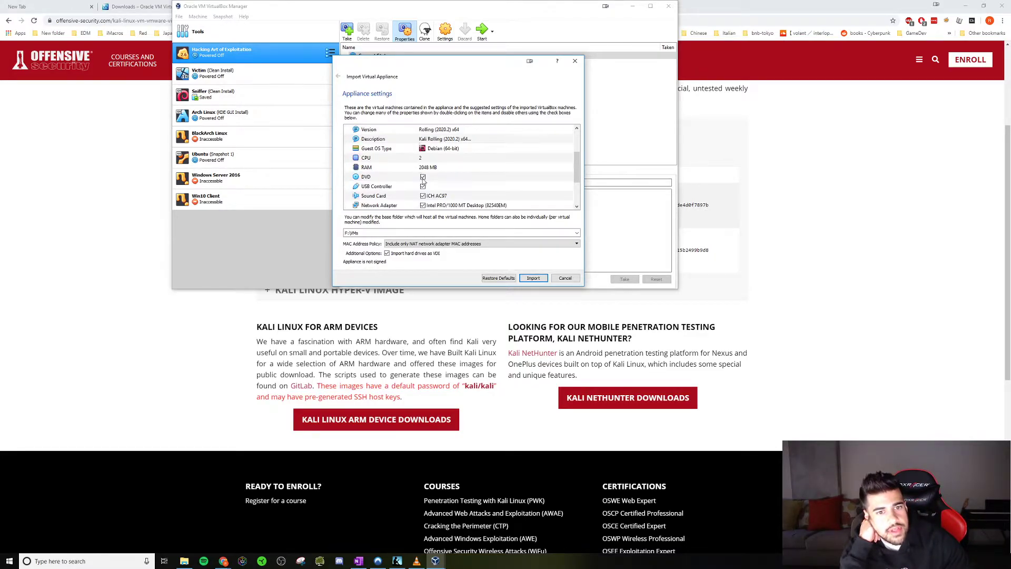
scroll(522, 208, up, 1)
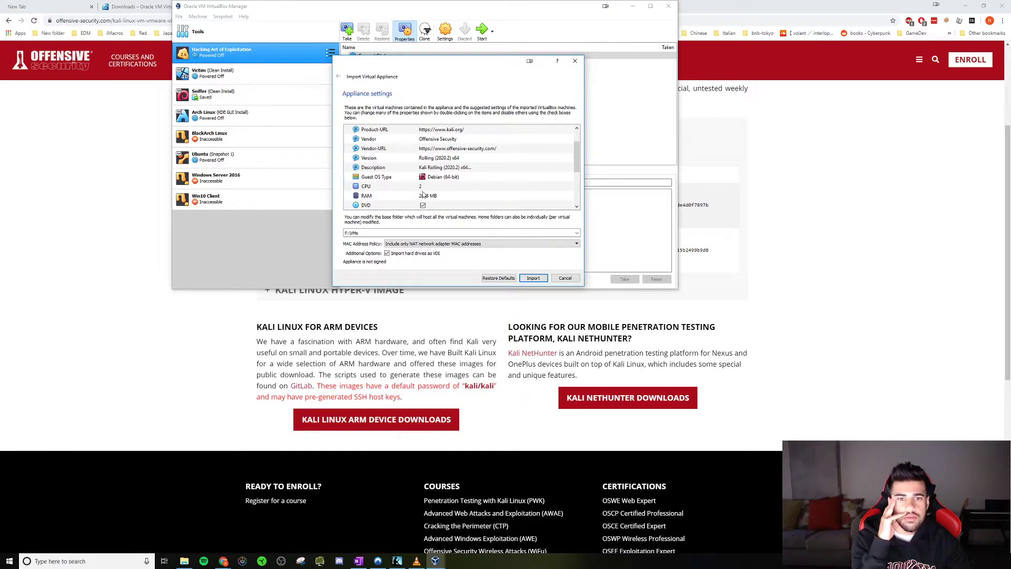
click(423, 197)
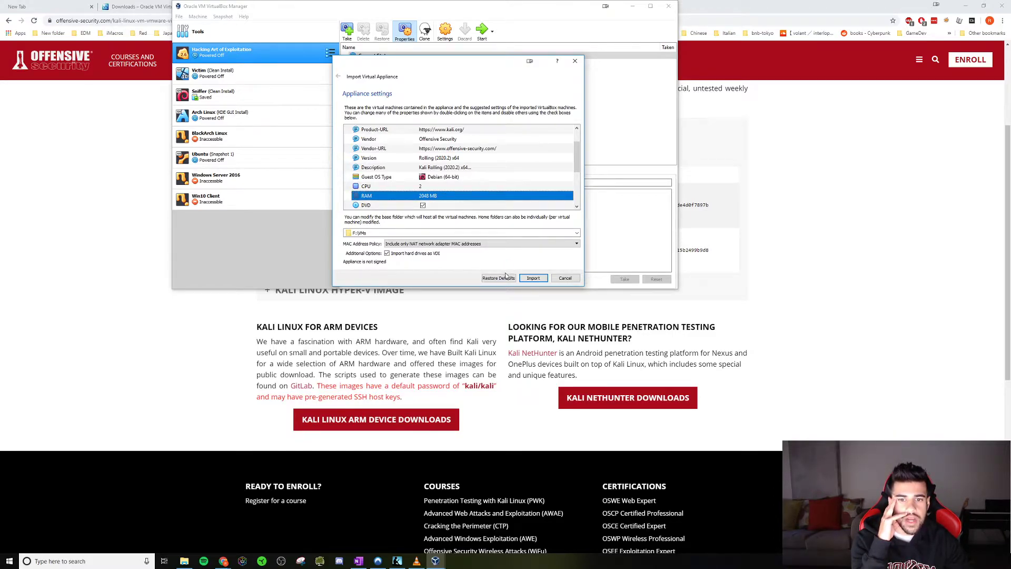
click(534, 279)
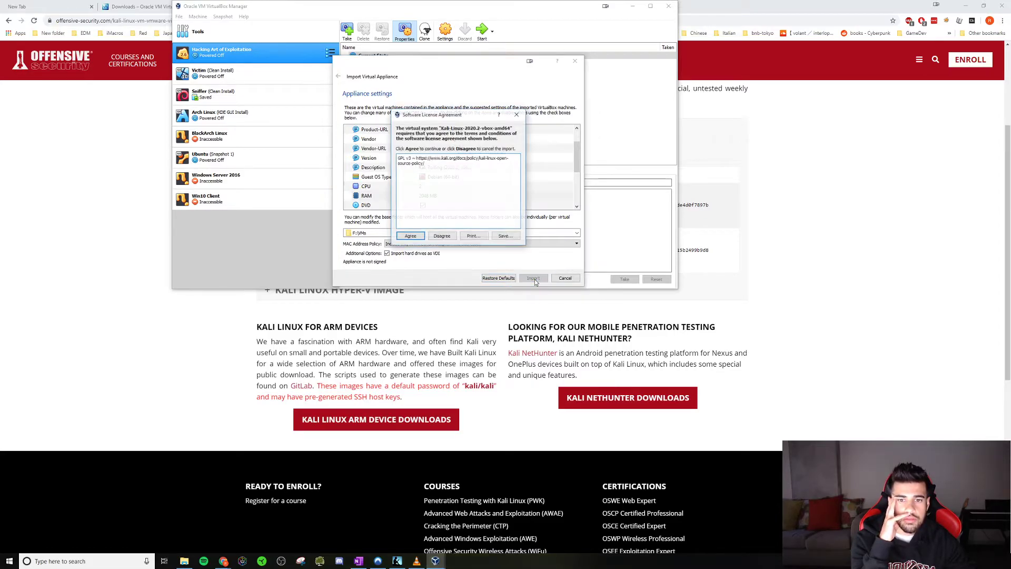
click(411, 237)
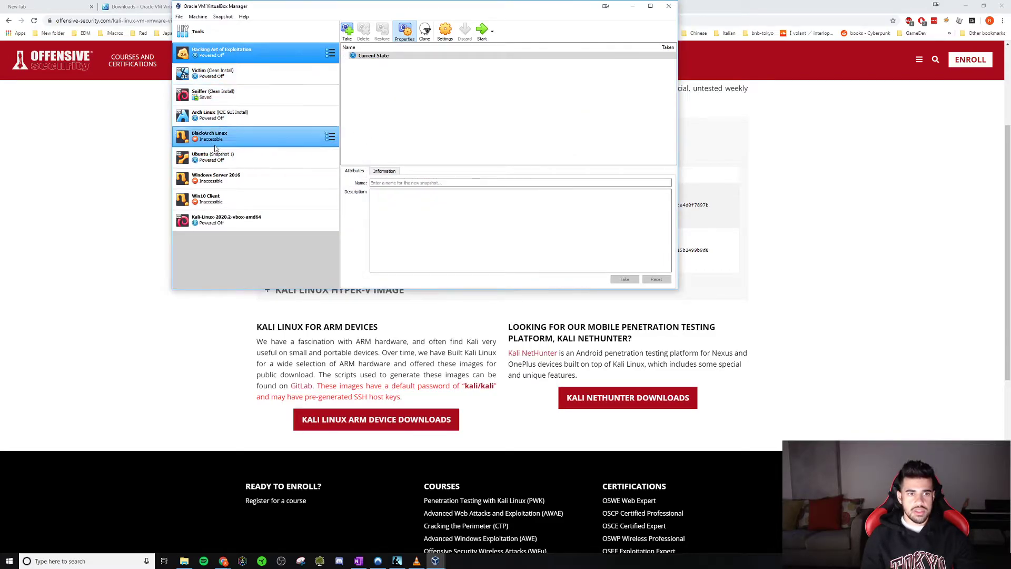
Step: Open the settings of the Kali-Linux-2020.2-vbox-amd64 machine and set its base memory to 8192 MB
click(213, 225)
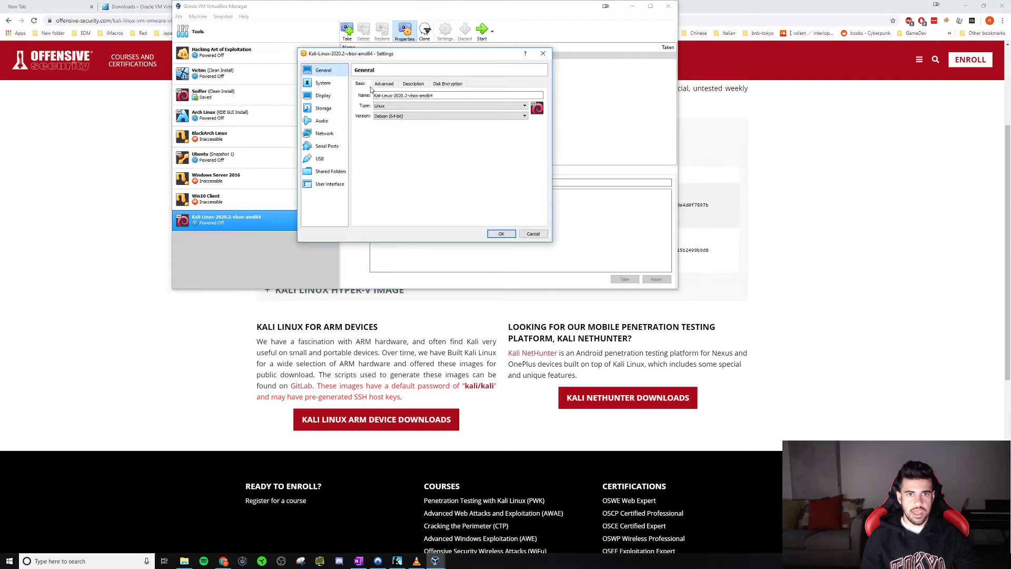
click(318, 84)
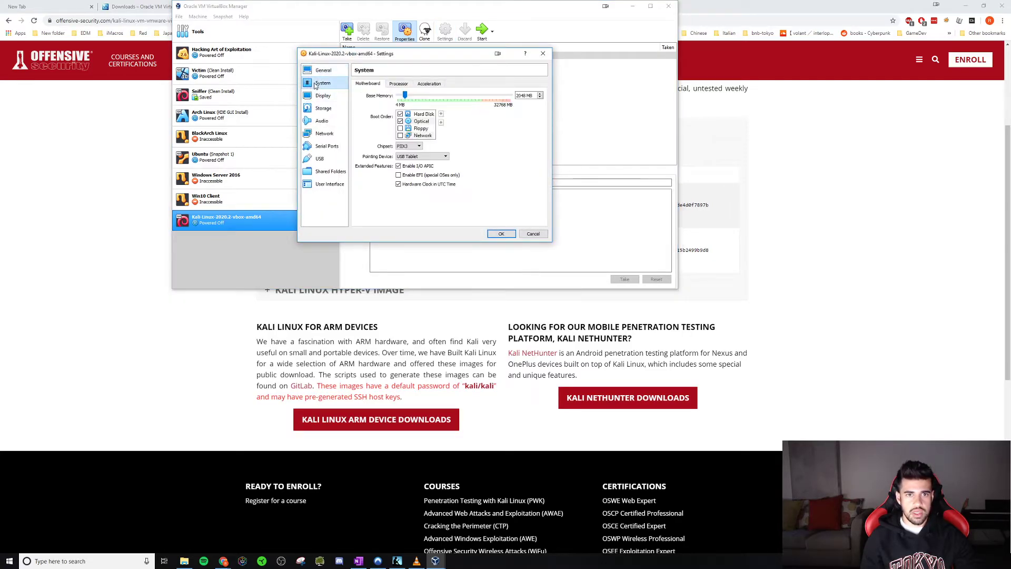
drag(403, 95, 416, 97)
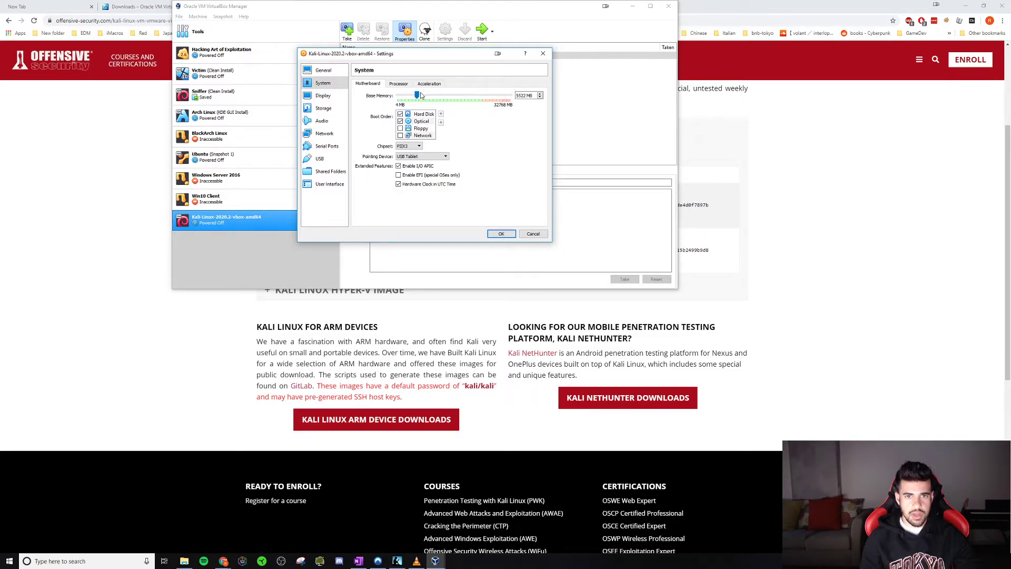
drag(423, 95, 425, 96)
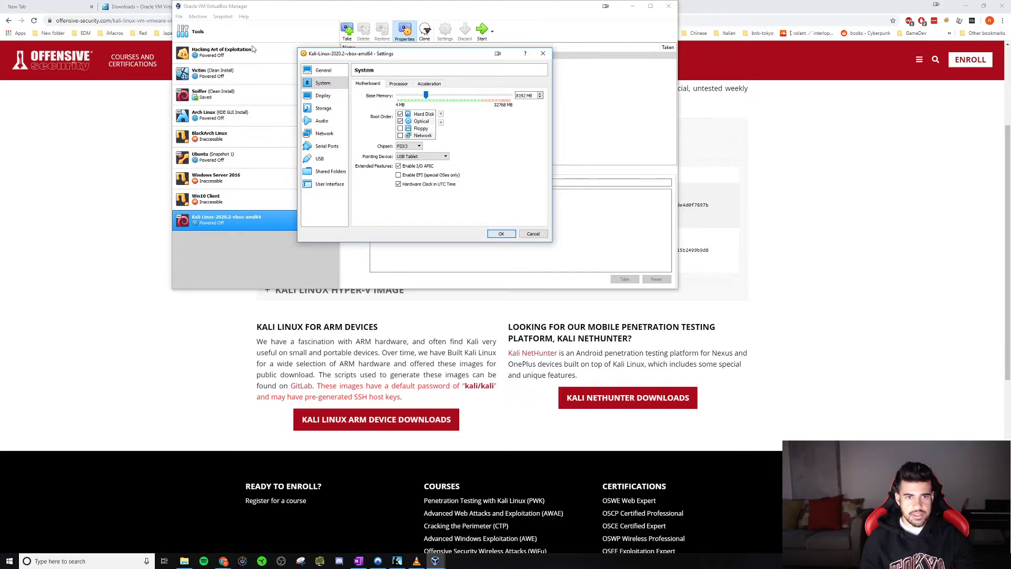
Step: Check the machine's display, storage, audio, network attachment, serial port and USB settings, and save the configuration
click(316, 97)
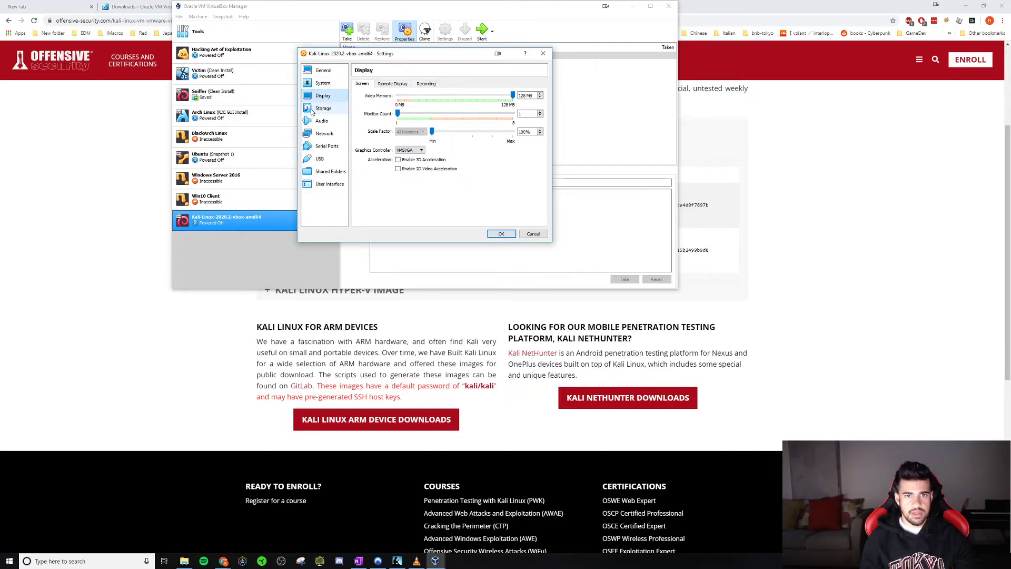
click(313, 109)
click(314, 121)
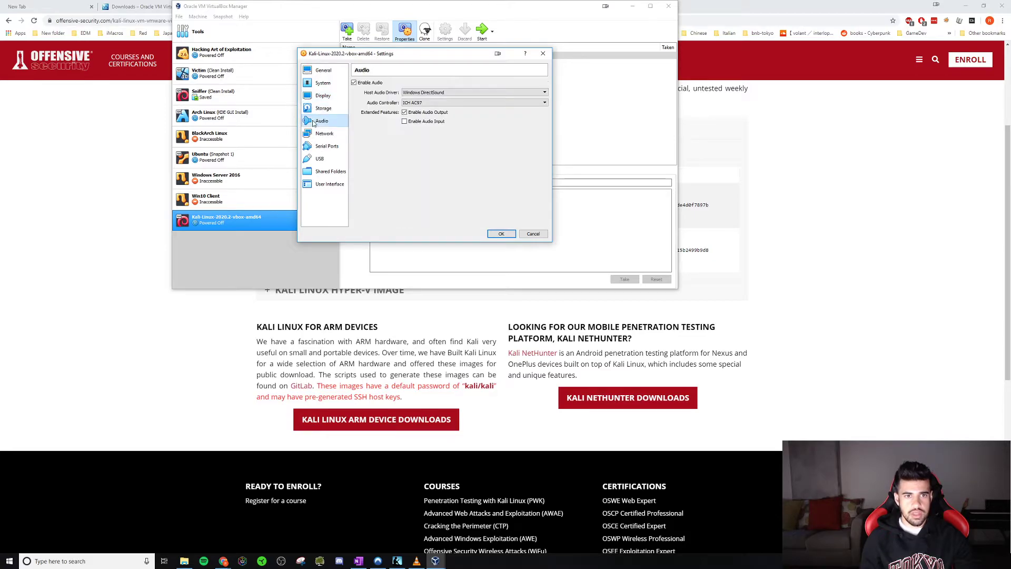
click(318, 134)
click(319, 146)
click(318, 135)
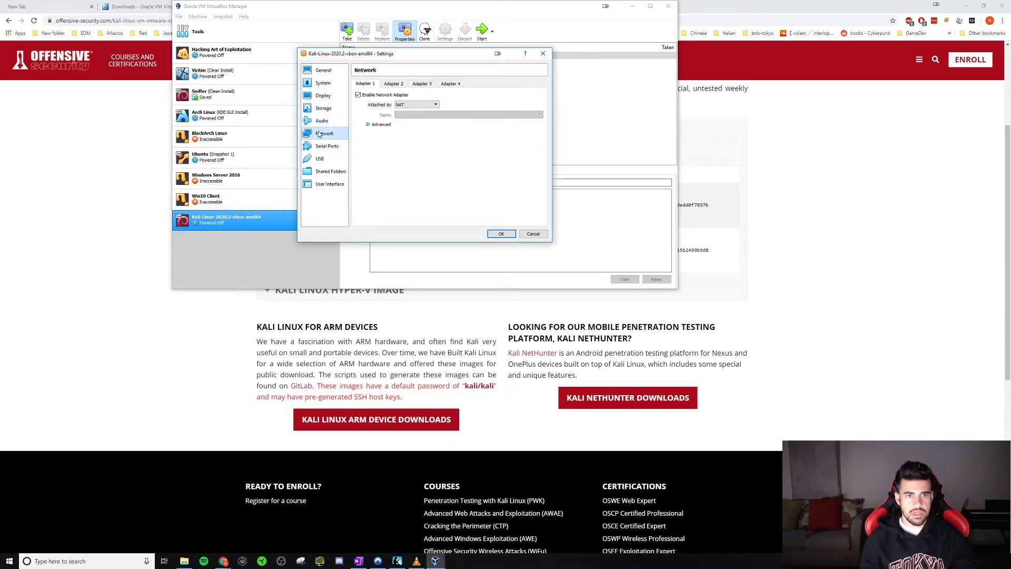
click(420, 105)
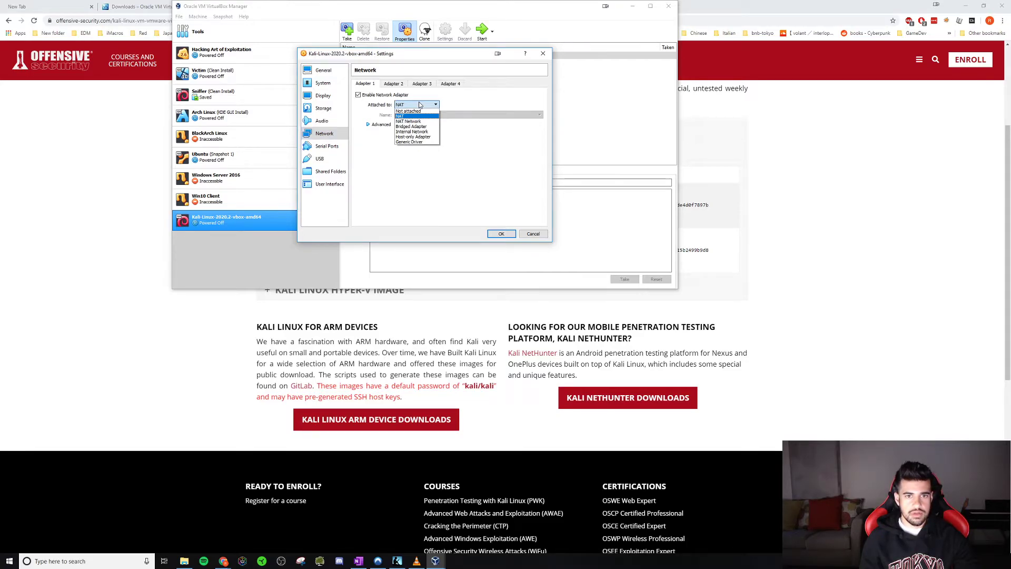
click(419, 105)
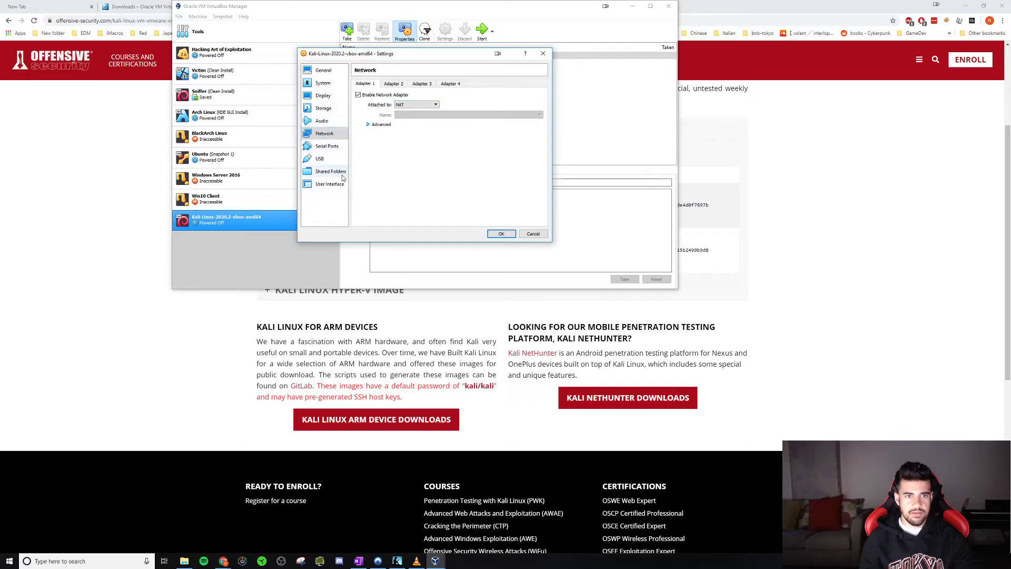
click(320, 159)
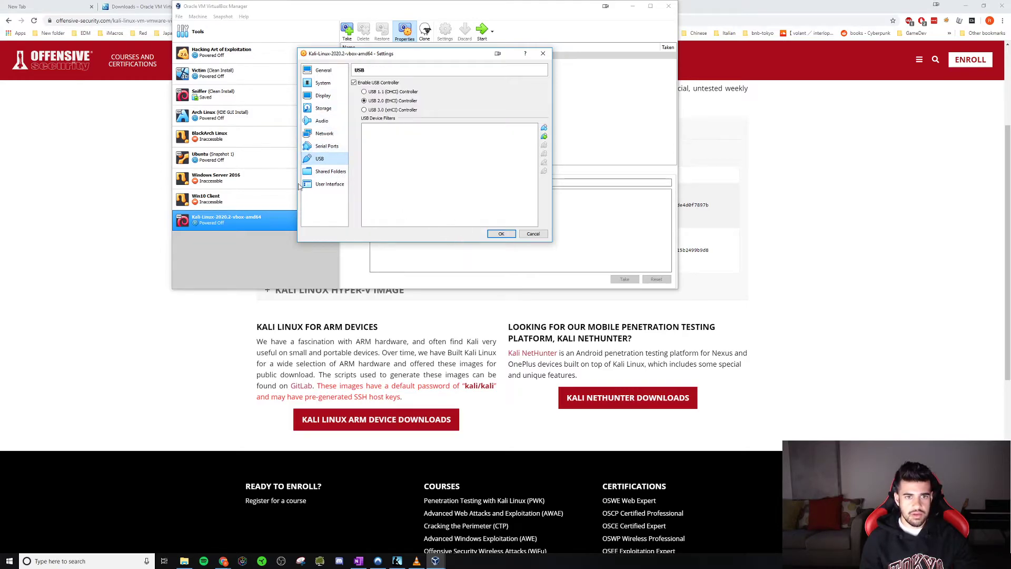
click(500, 233)
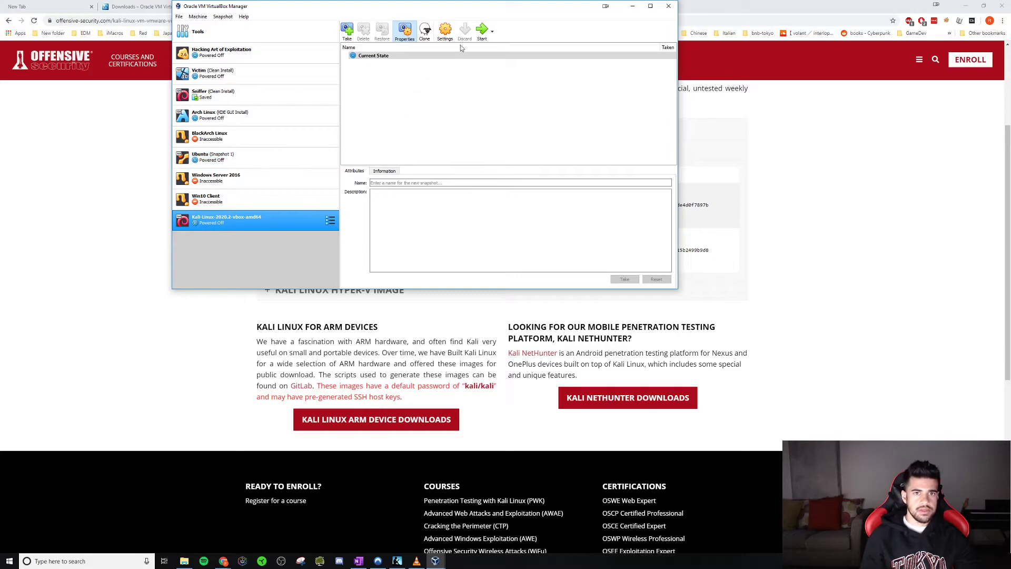
Step: Start the Kali Linux virtual machine and maximize its window
click(483, 32)
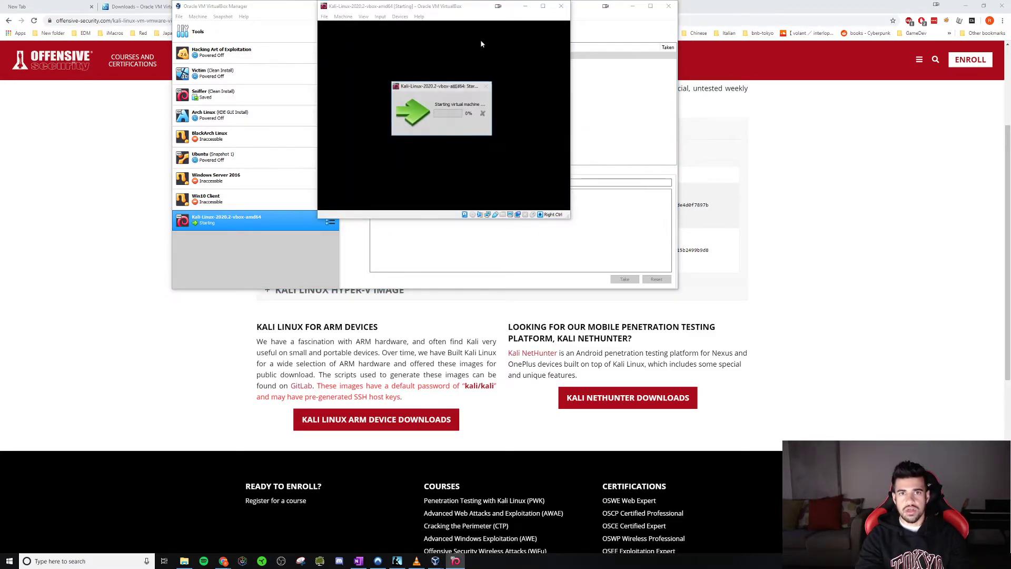
drag(470, 6, 462, 49)
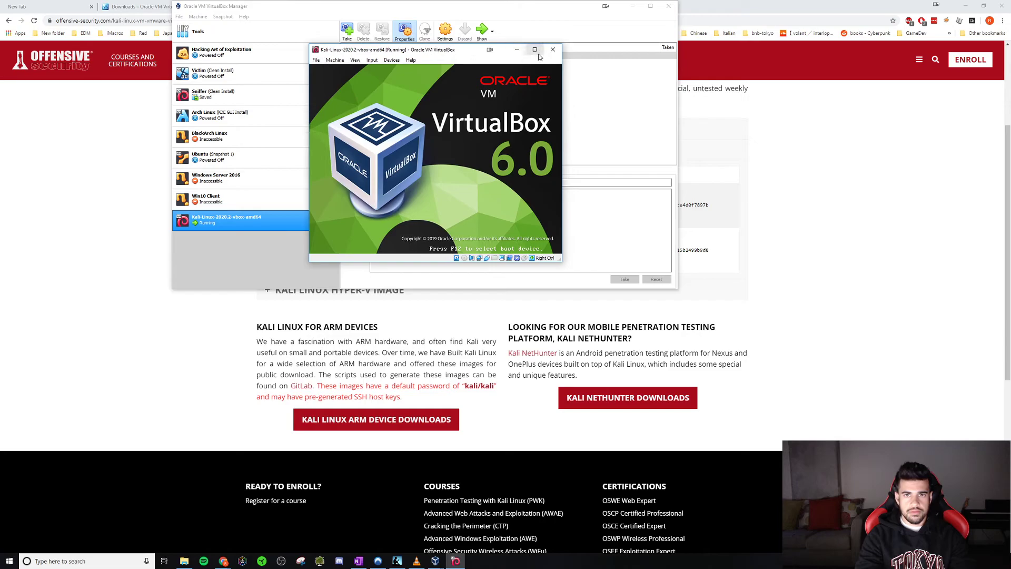
click(535, 49)
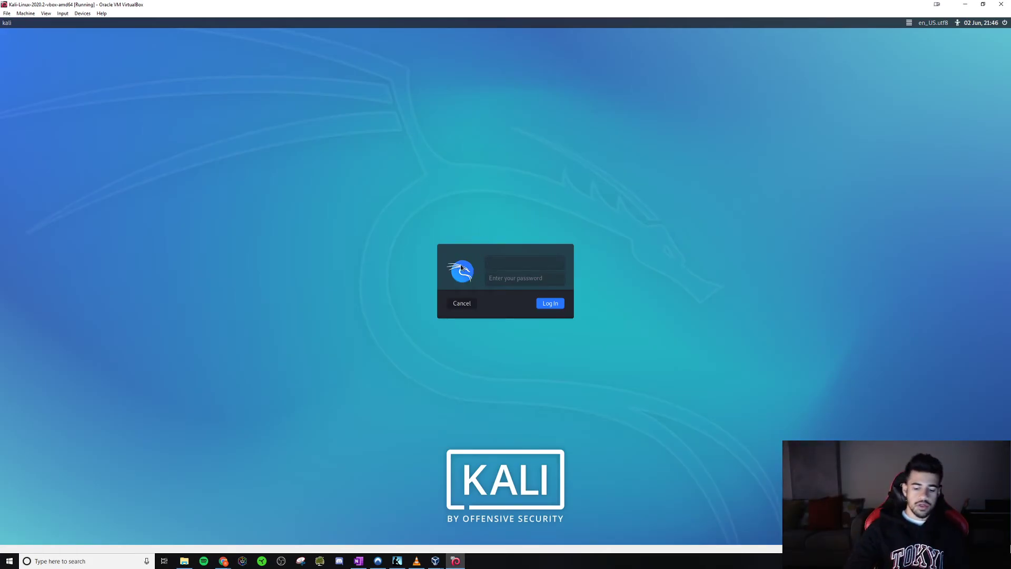
Step: Log in to the Kali Linux desktop as user kali with the account password
text(kali)
key(Tab)
text(kali)
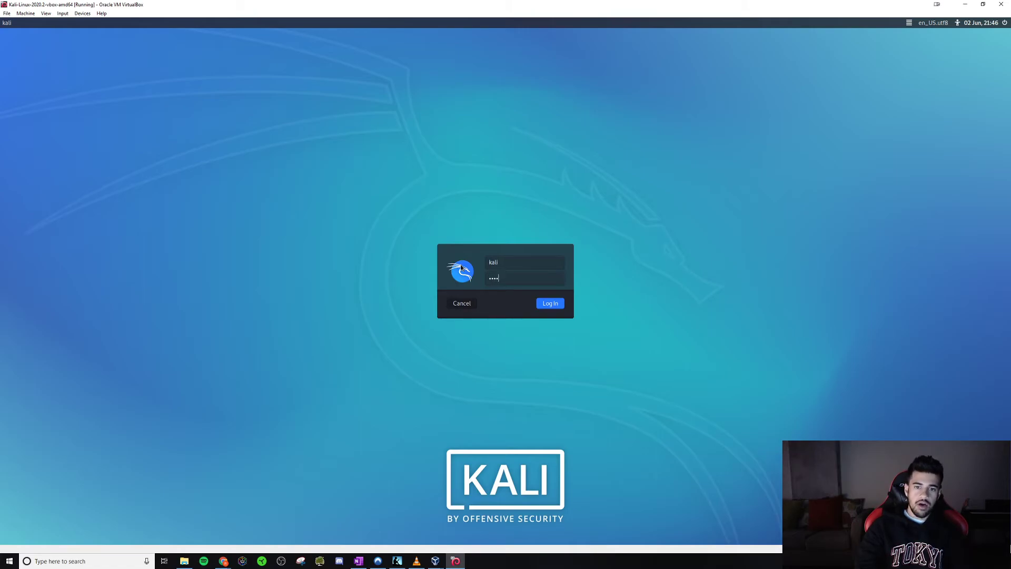
key(Return)
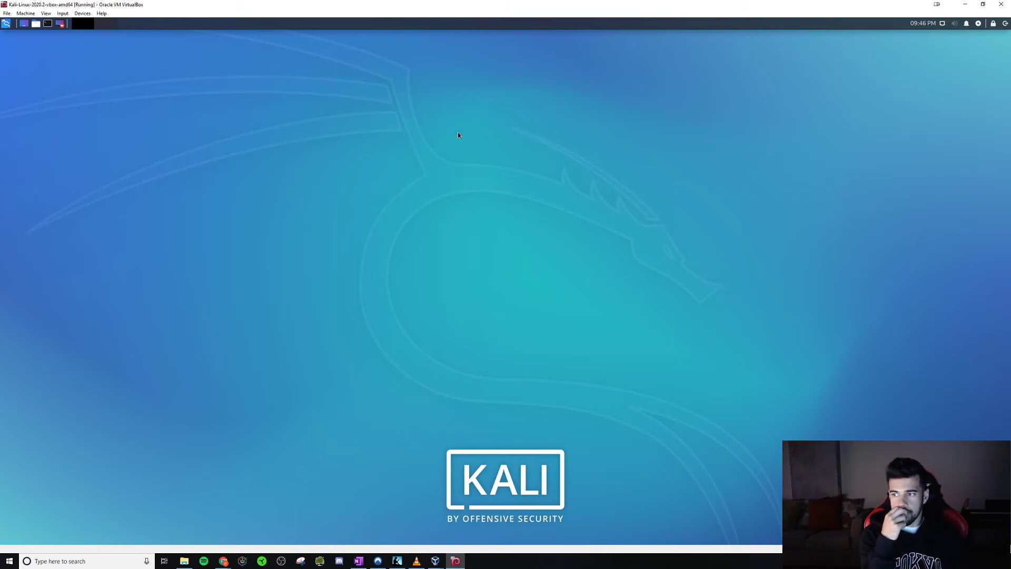
Step: Open a terminal, enlarge it to 106 x 27 characters and place it near the middle of the desktop
key(ctrl+alt+t)
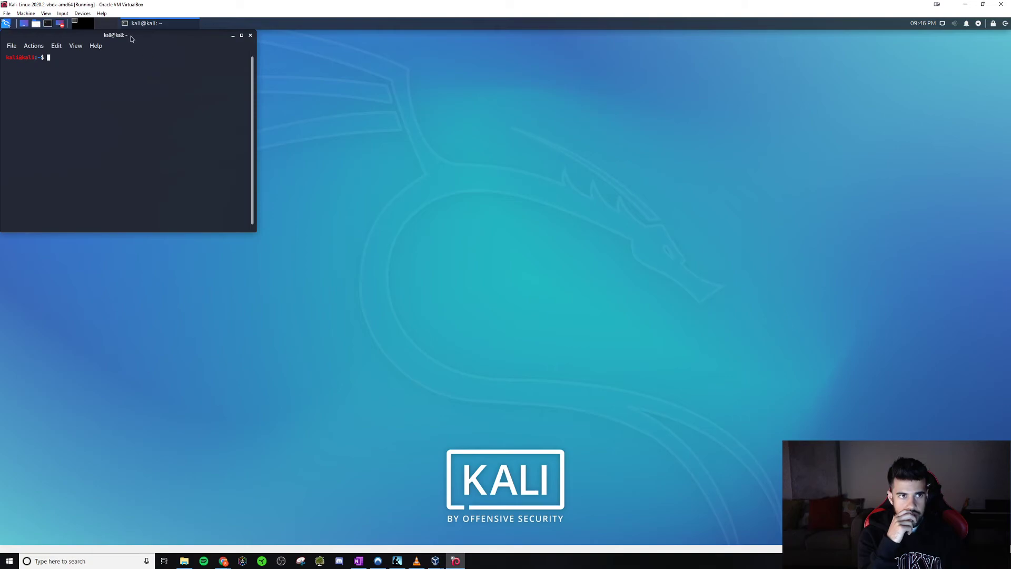
drag(165, 46, 416, 161)
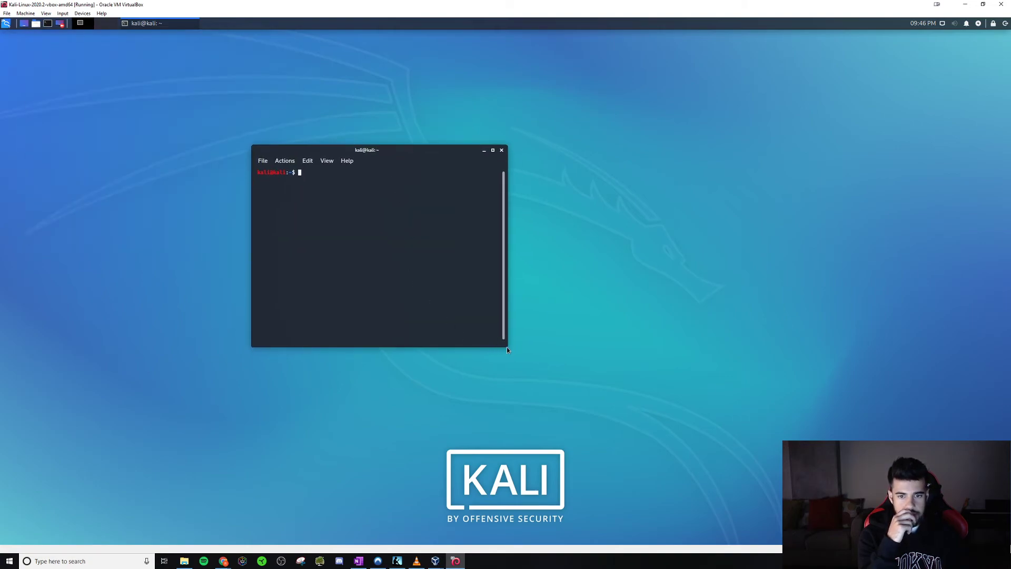
drag(507, 347, 682, 398)
drag(415, 161, 437, 157)
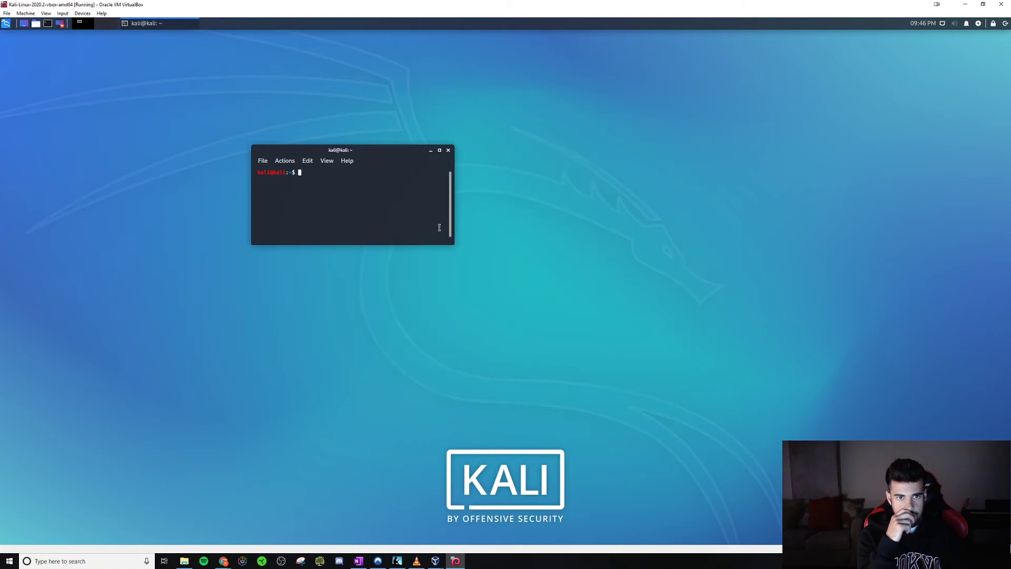
drag(450, 242, 583, 323)
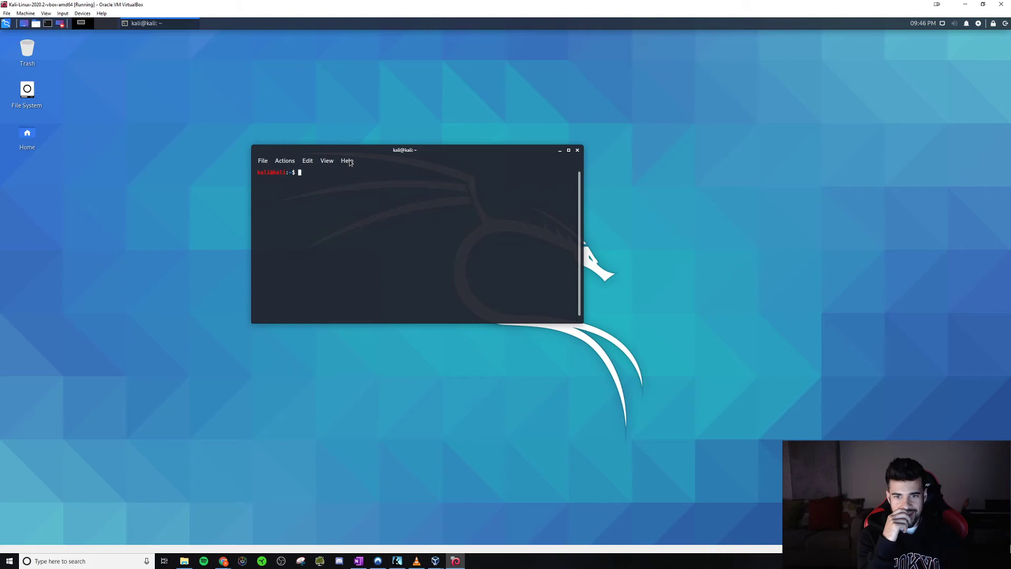
drag(359, 153, 393, 162)
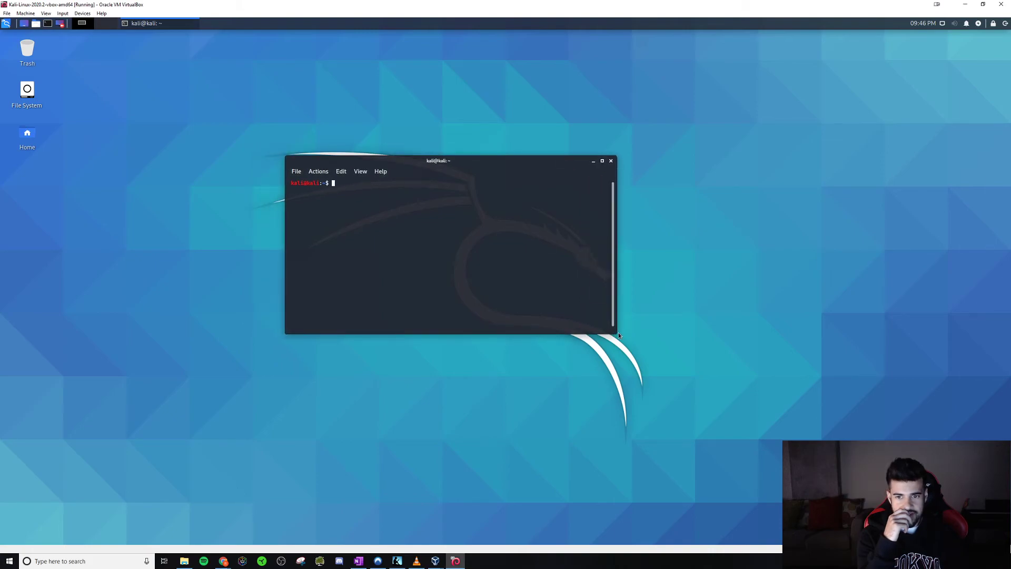
drag(618, 334, 636, 359)
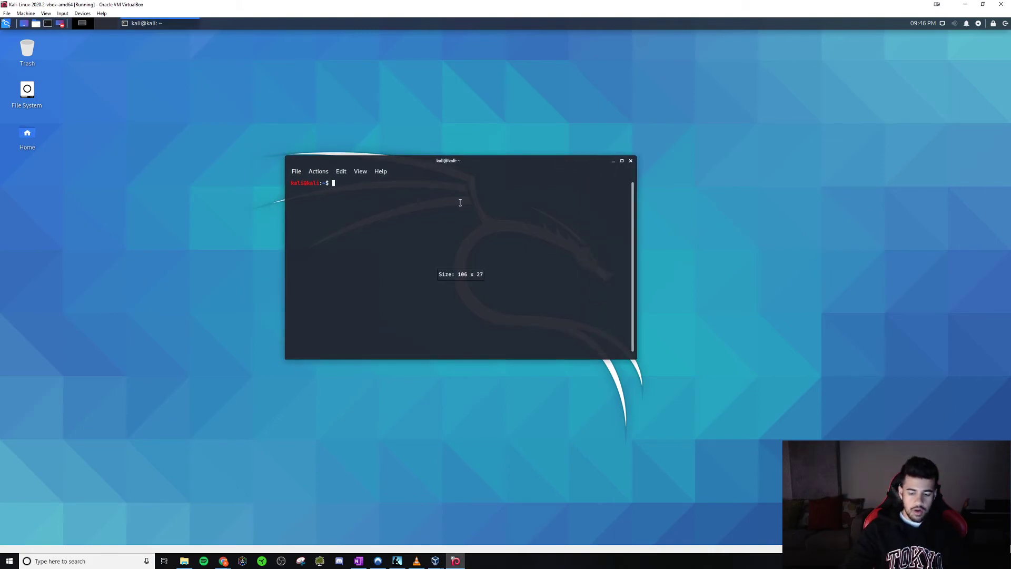
mouse_move(492, 161)
mouse_down()
mouse_move(503, 141)
mouse_move(478, 158)
mouse_up()
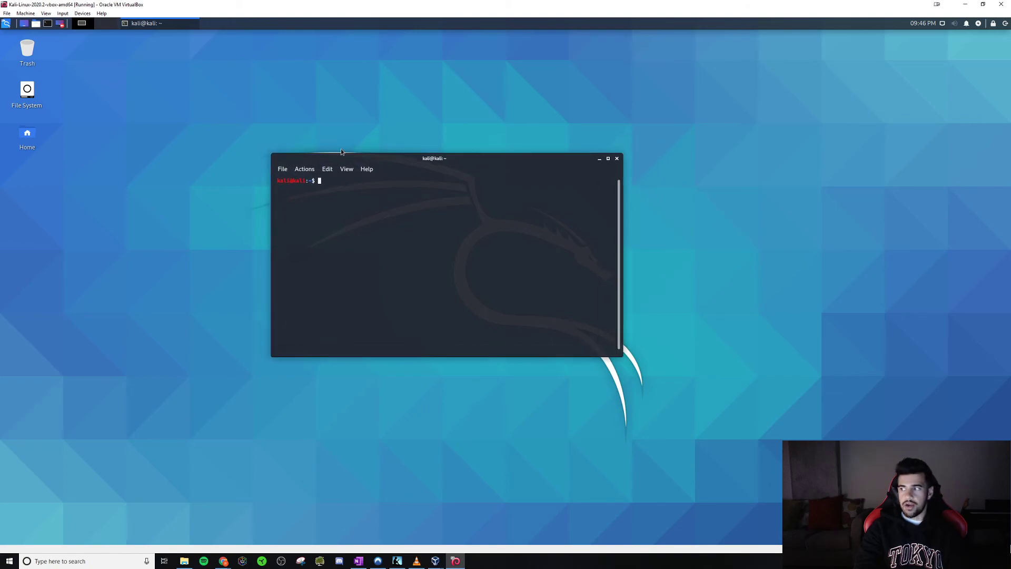
Step: Show the Nmap help summary with nmap -h, then clear the terminal
text(nmap -h)
key(Return)
text(n)
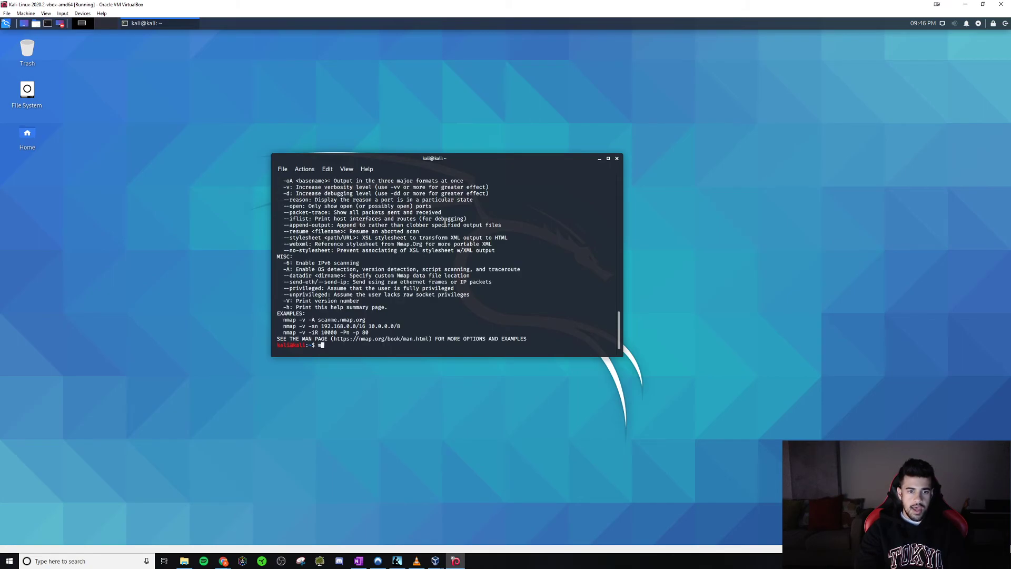
key(BackSpace)
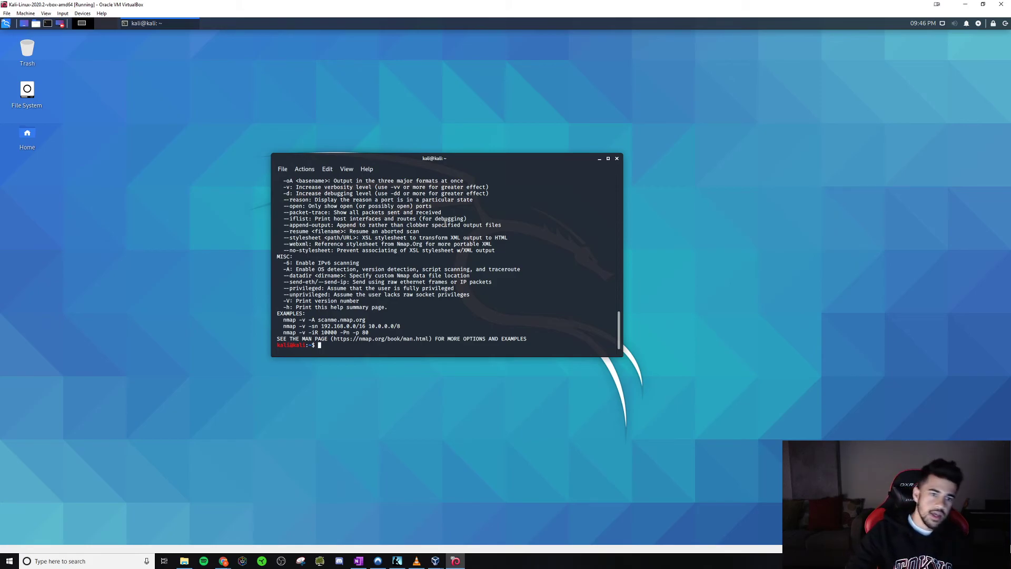
key(ctrl+l)
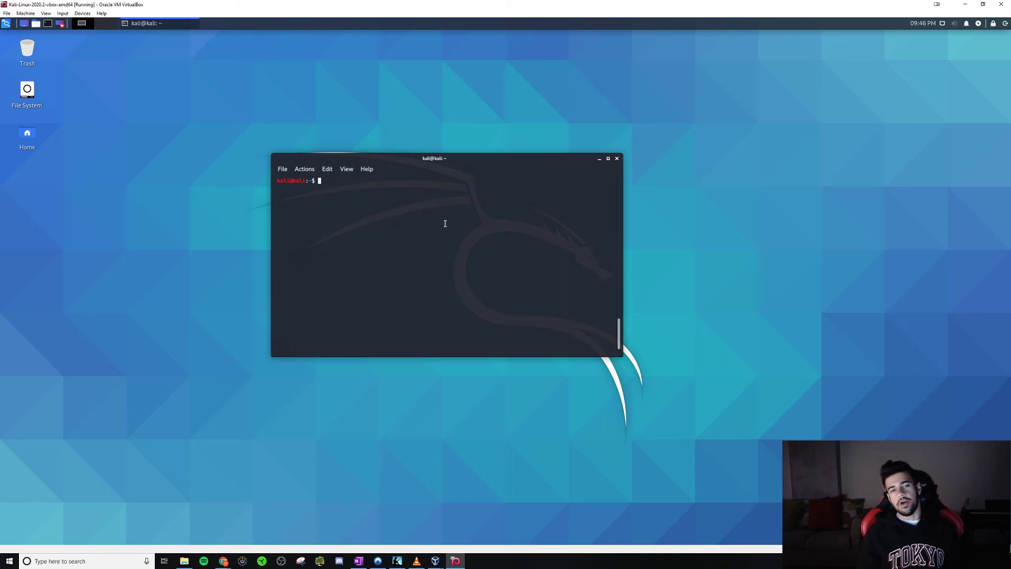
text(passwd)
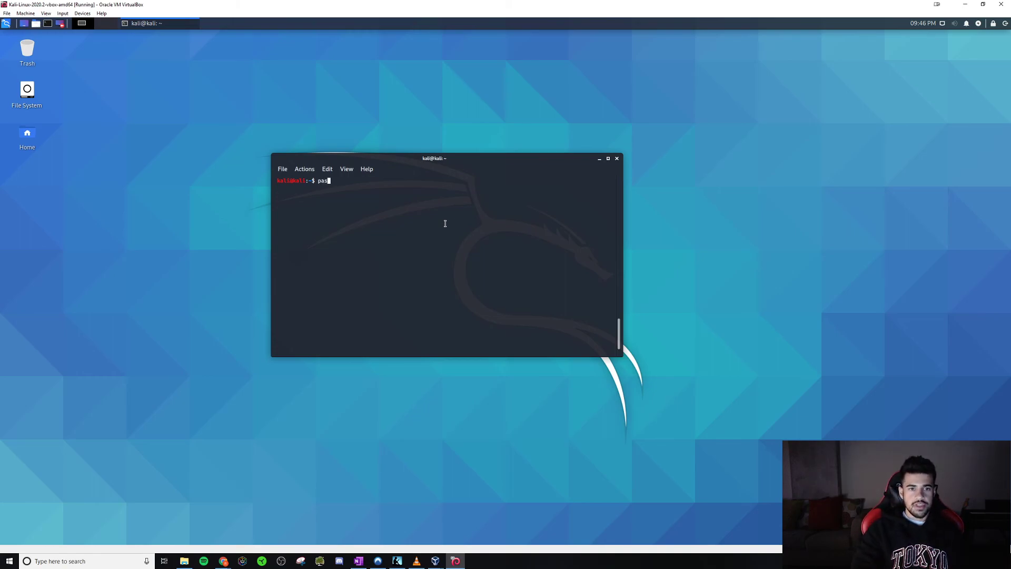
key(BackSpace)
key(BackSpace)
key(BackSpace)
key(BackSpace)
key(BackSpace)
key(BackSpace)
Step: Change the root password with sudo passwd, entering the kali account password and the new password twice
text(sudo passwd)
key(Return)
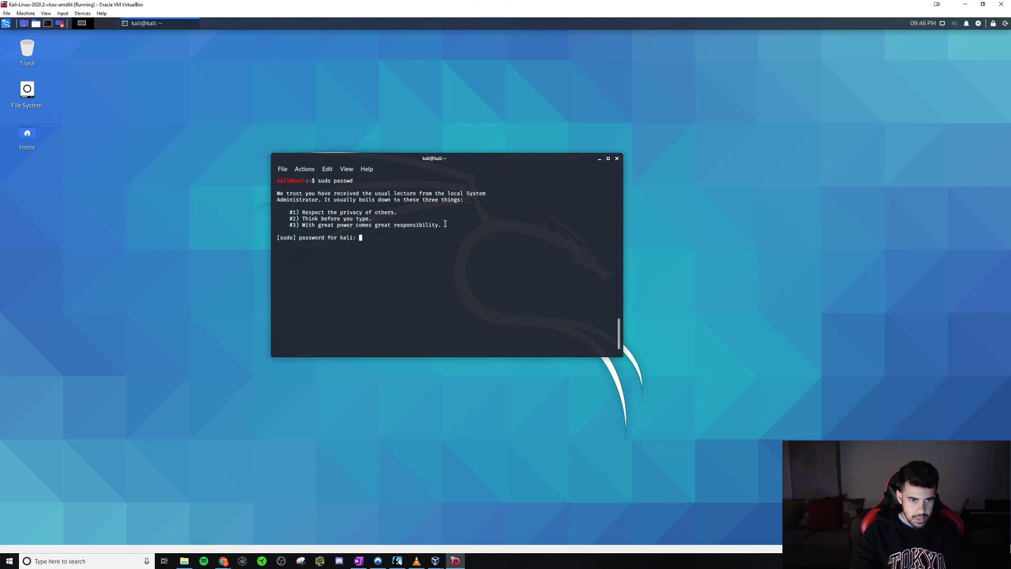
key(Return)
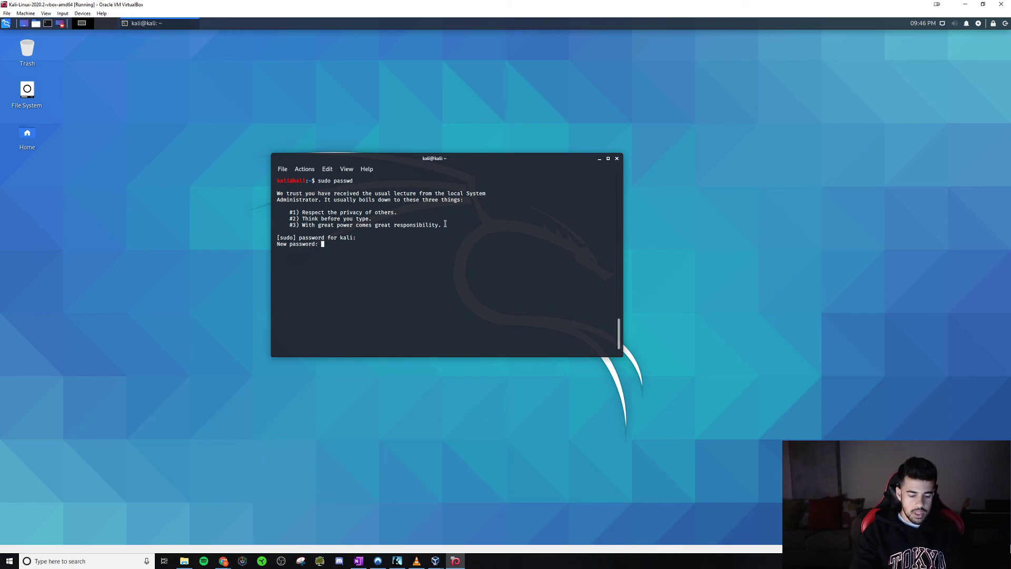
key(Return)
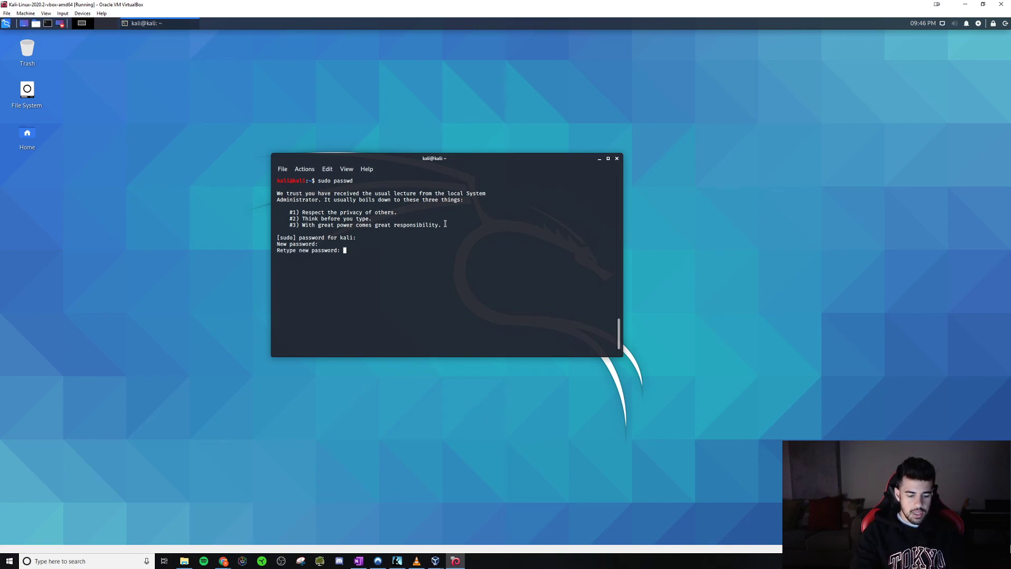
key(Return)
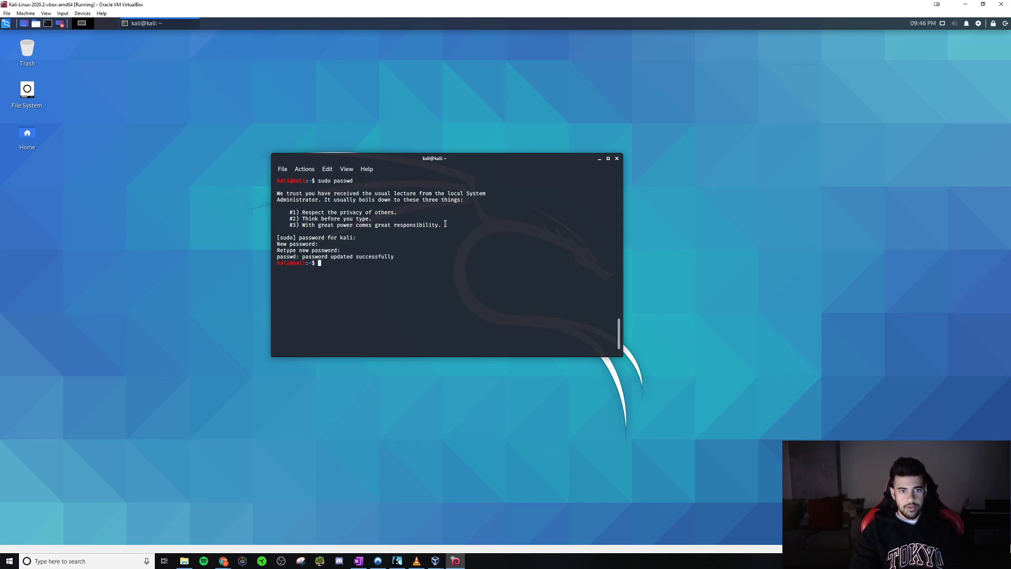
Step: Try to shut down the Kali Linux virtual machine from the terminal with sudo shutdown -f
text(sh)
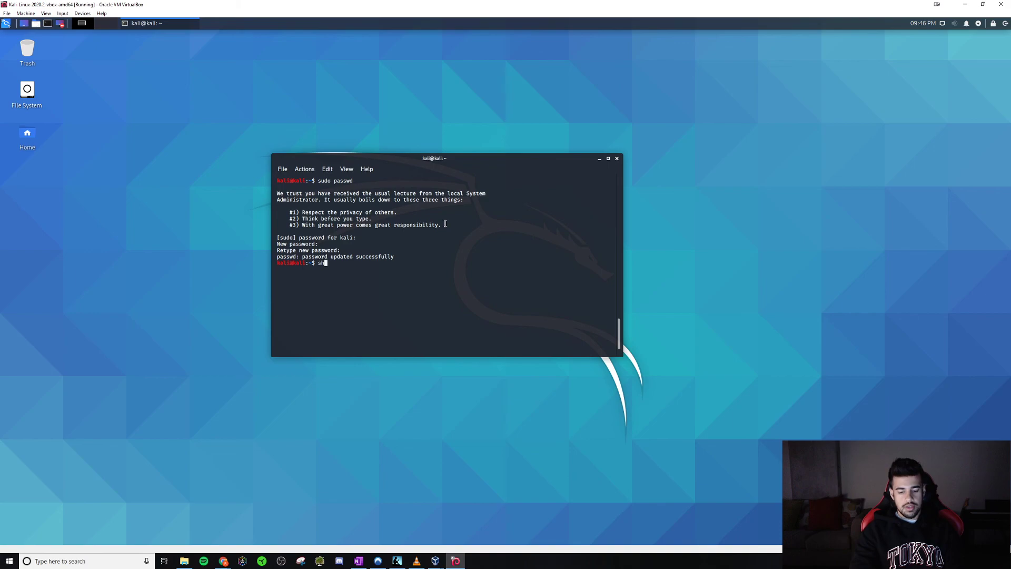
text(utdown -f)
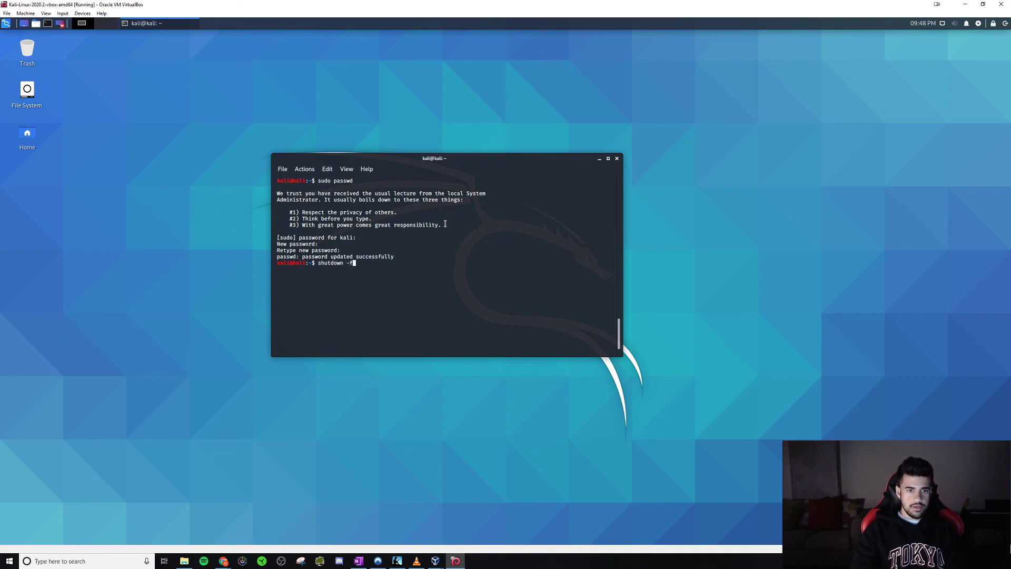
key(Home)
text(sudo)
key(Return)
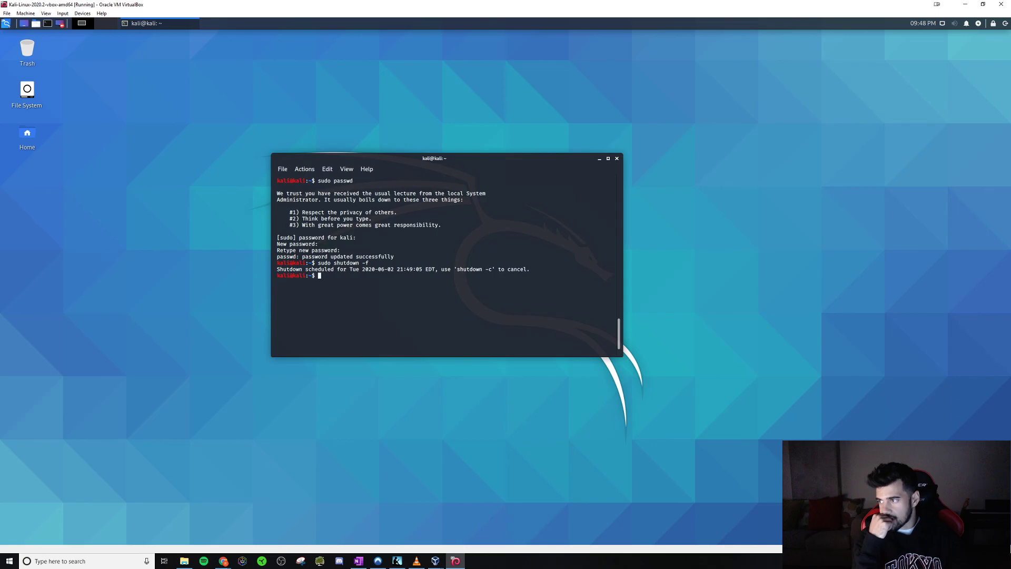
Step: Shut down the Kali Linux virtual machine immediately by running sudo shutdown now in the terminal
key(Up)
key(BackSpace)
key(BackSpace)
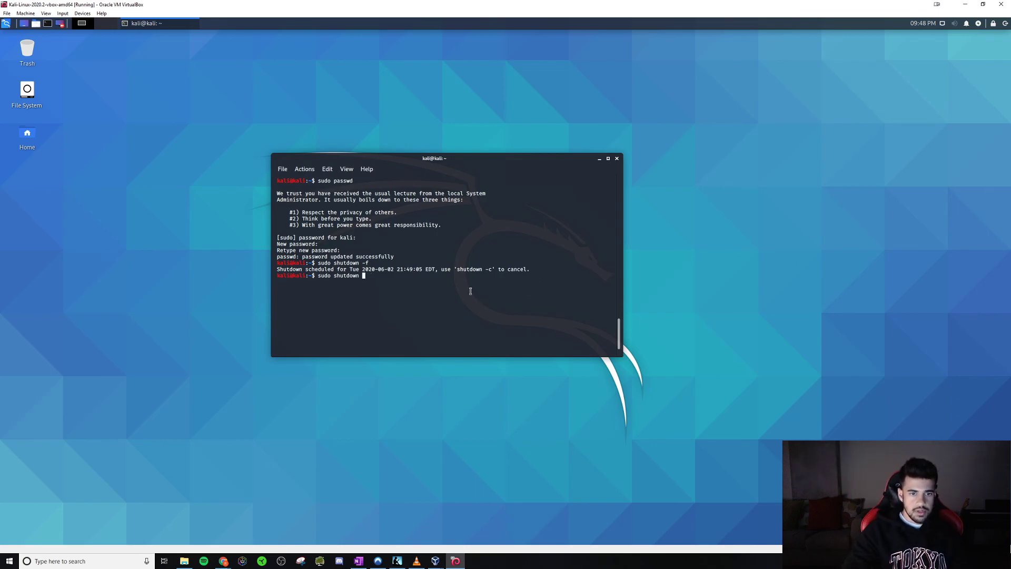
text(now)
key(Return)
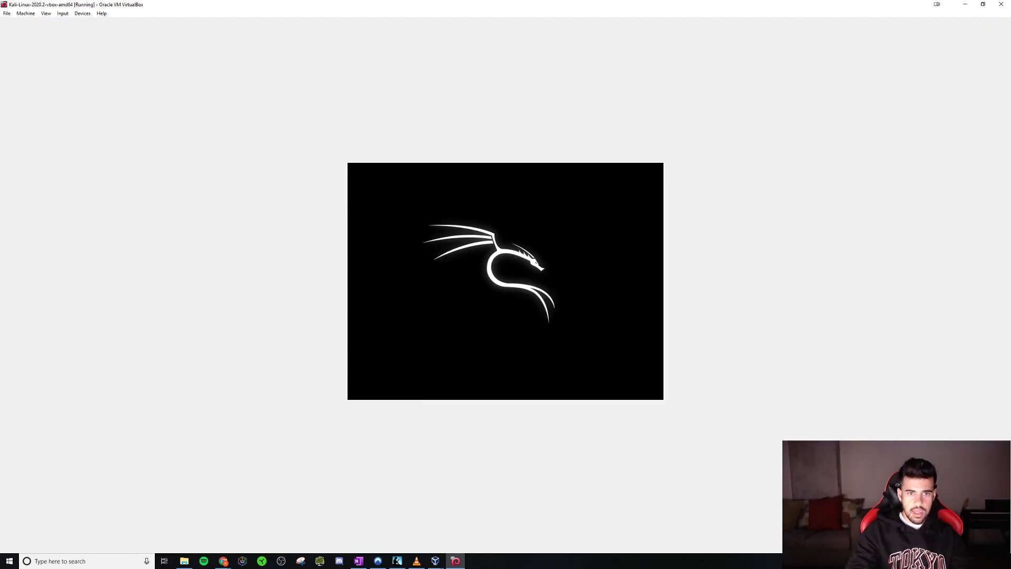